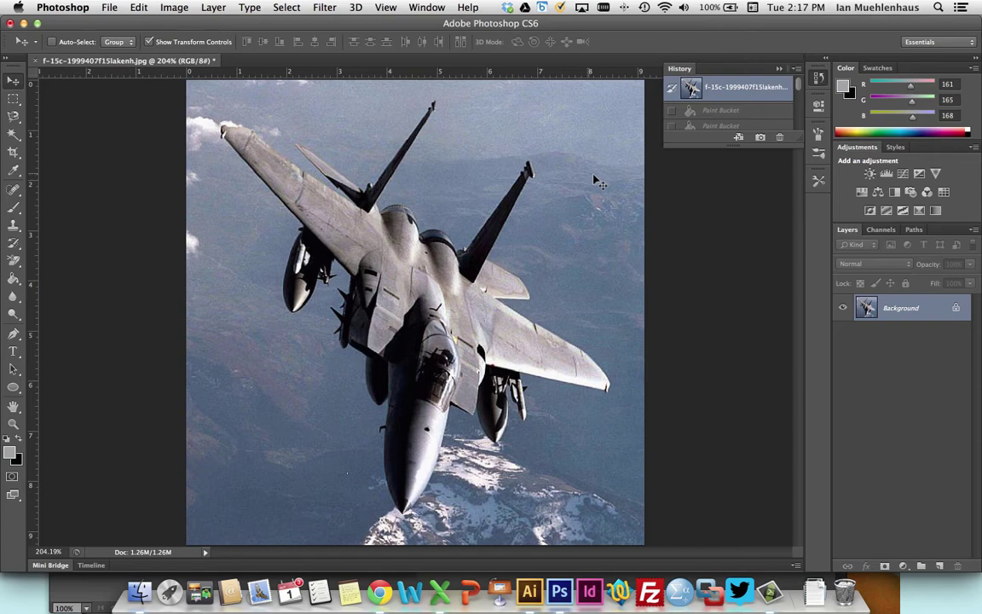
Try selecting the jet's upper-left wing with the Magic Wand tool
left_click(12, 132)
left_click(255, 161)
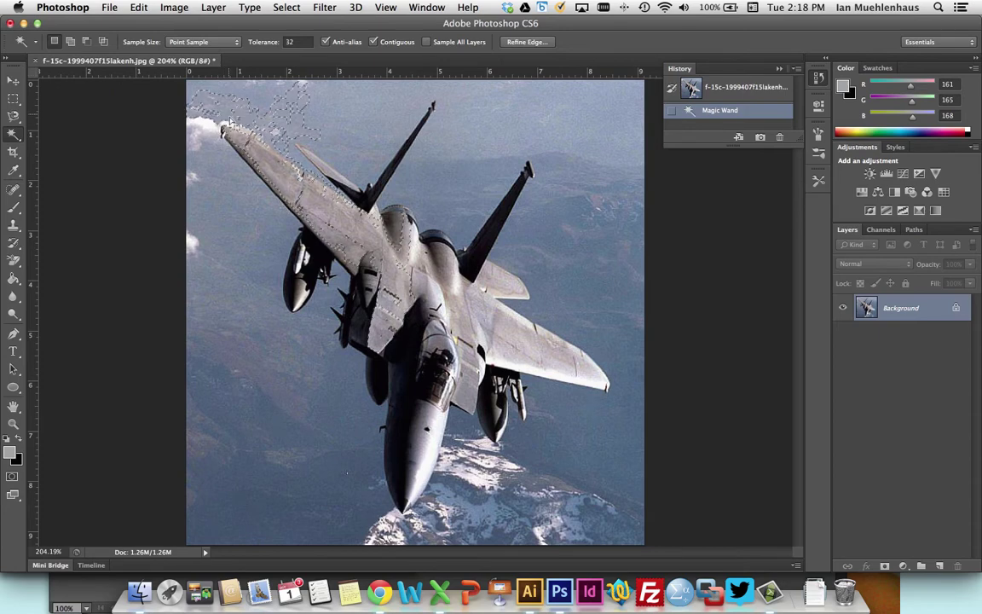
left_click(13, 134)
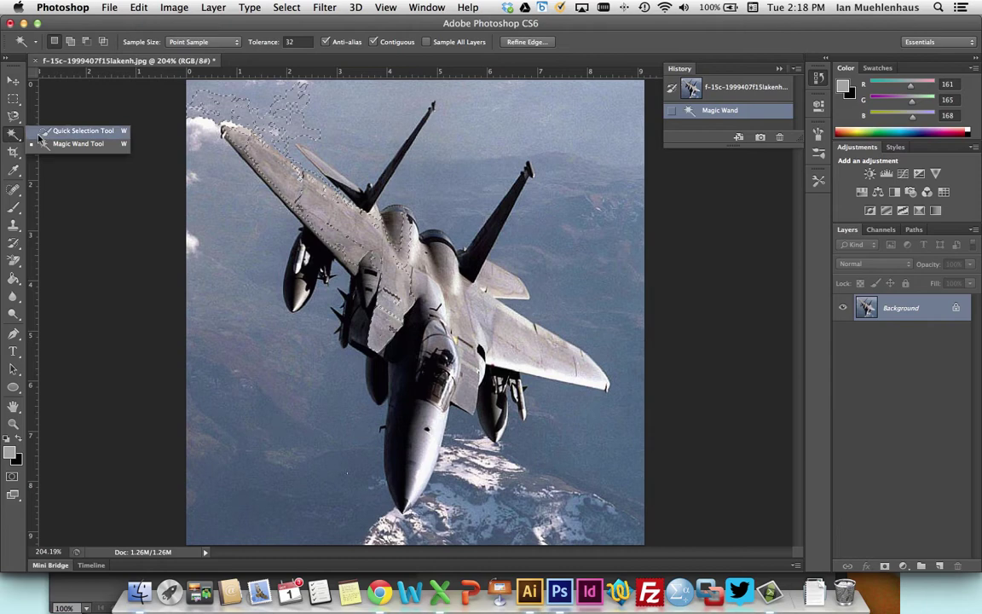
Try tracing the jet's left tail fin with the Magnetic Lasso tool, and clear the existing selection
left_click(14, 117)
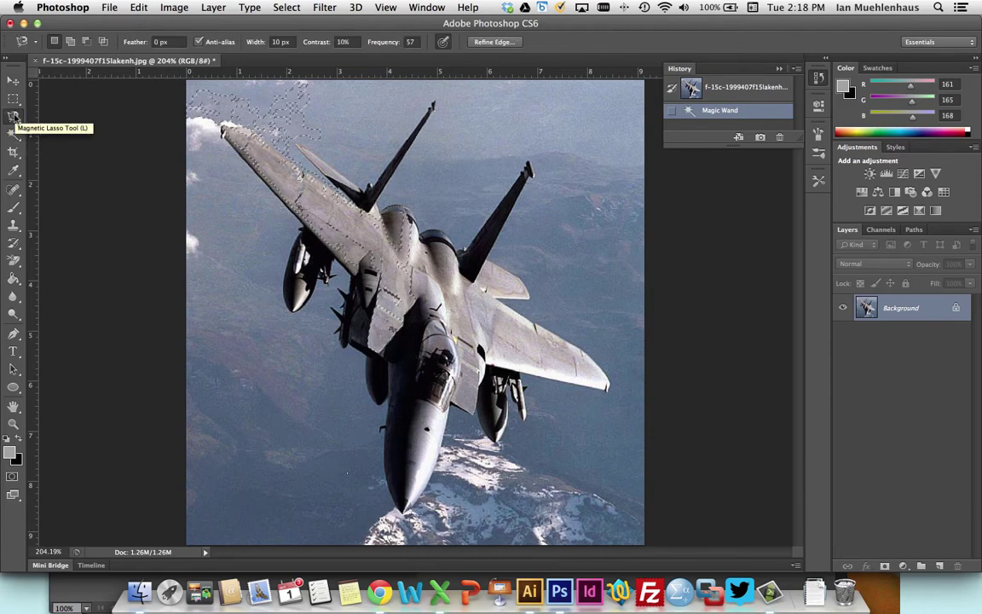
left_click(14, 116)
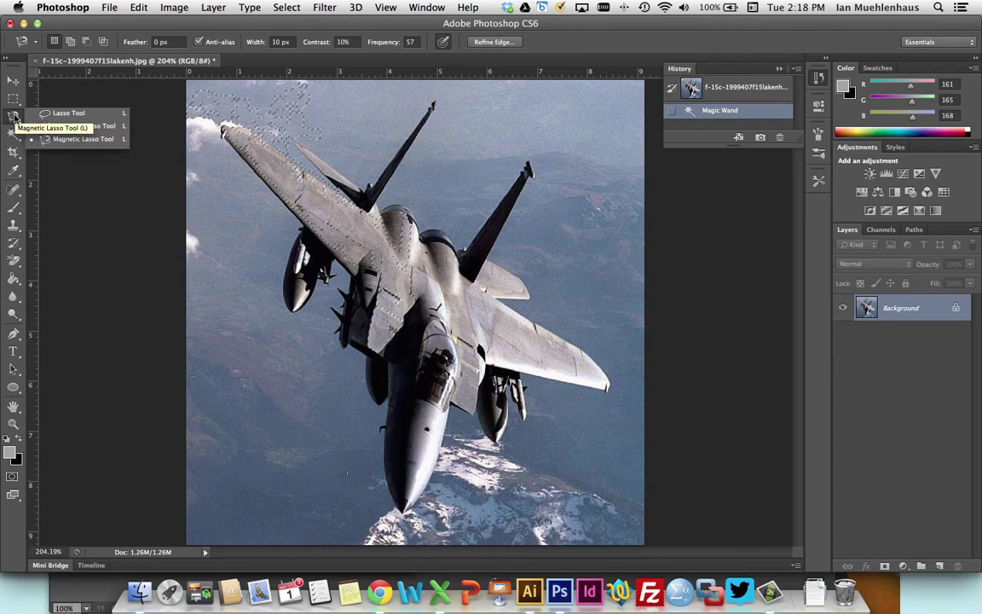
left_click(379, 181)
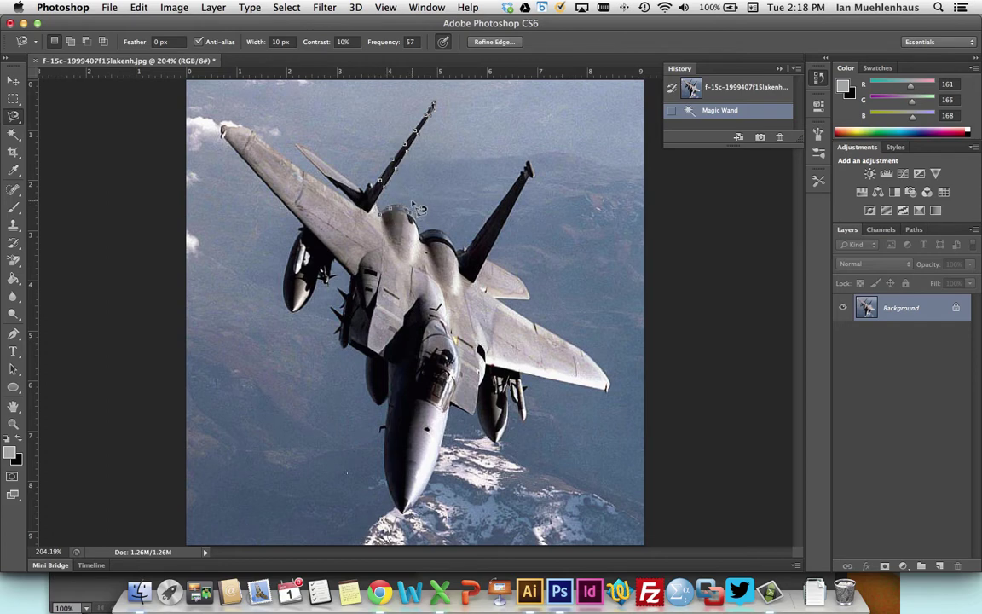
key("Escape")
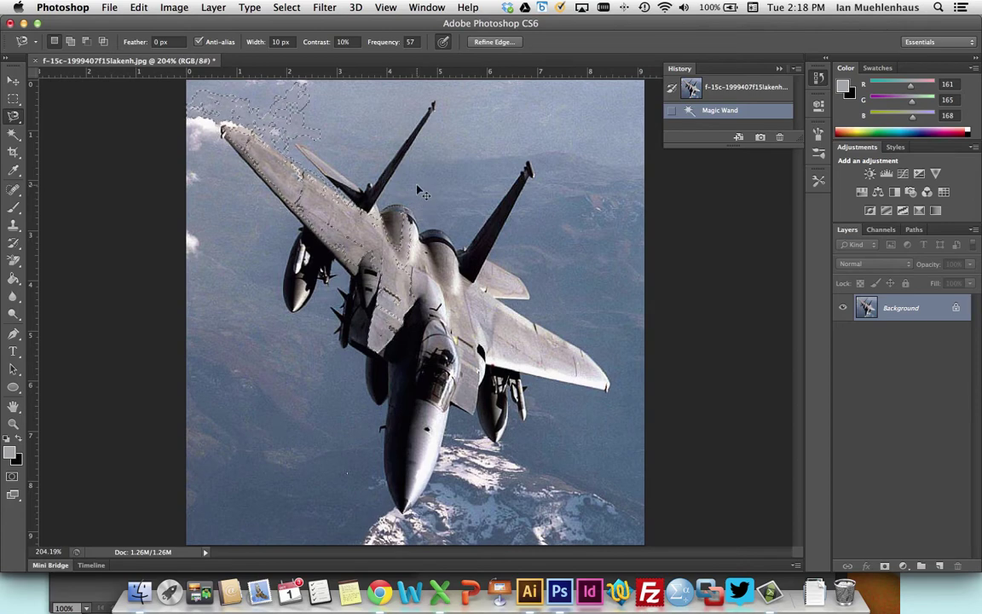
key("super+d")
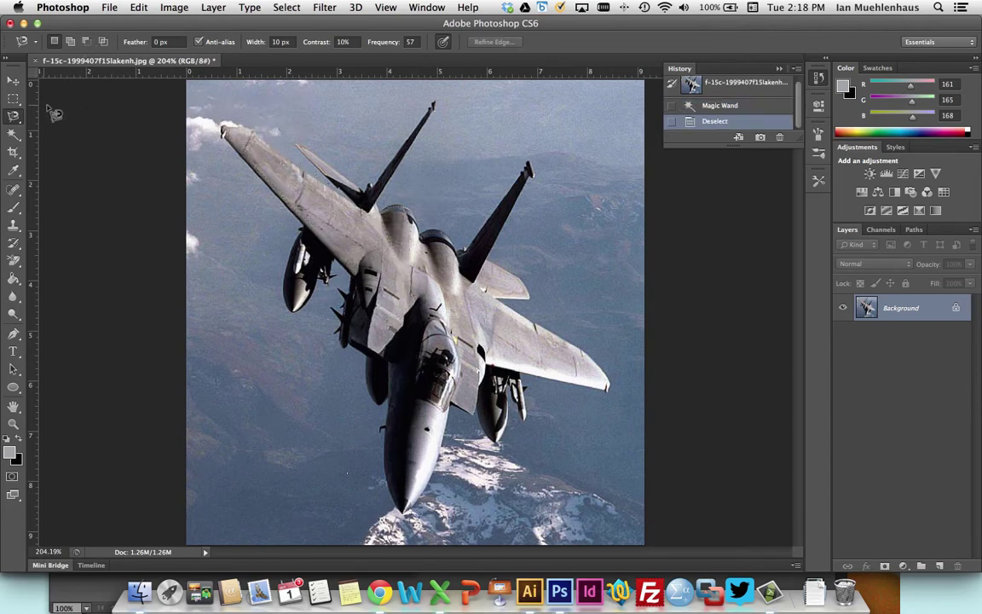
Select the jet's upper-left wing with the Quick Selection tool at a 16 px brush size
left_click(14, 134)
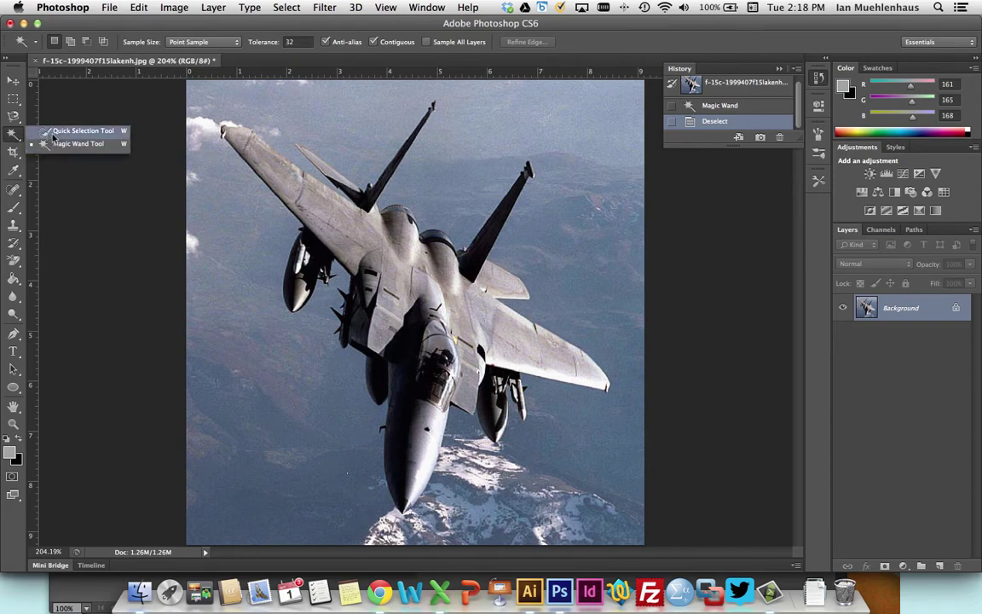
left_click(53, 133)
left_click(14, 135)
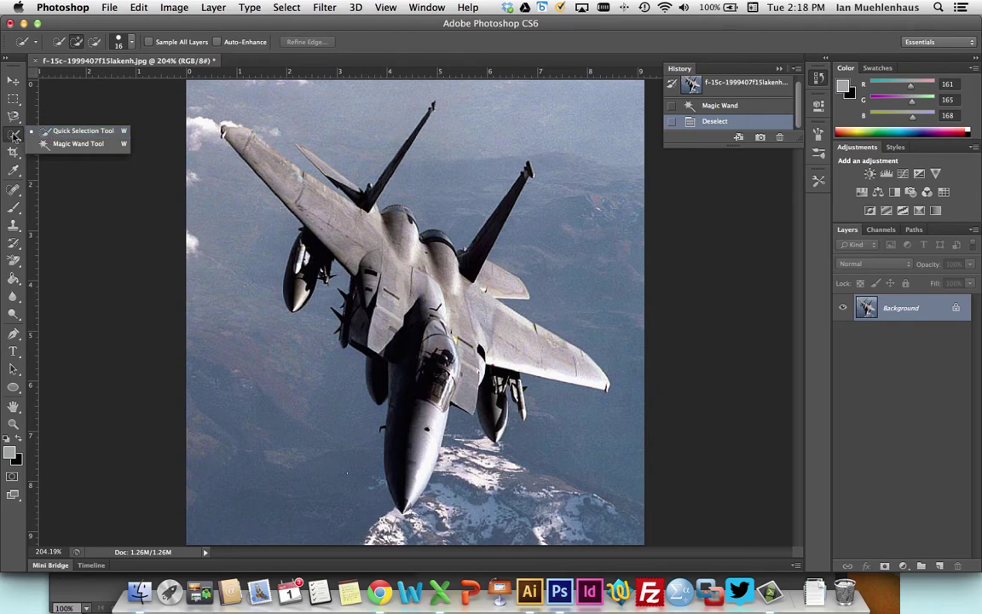
left_click(49, 130)
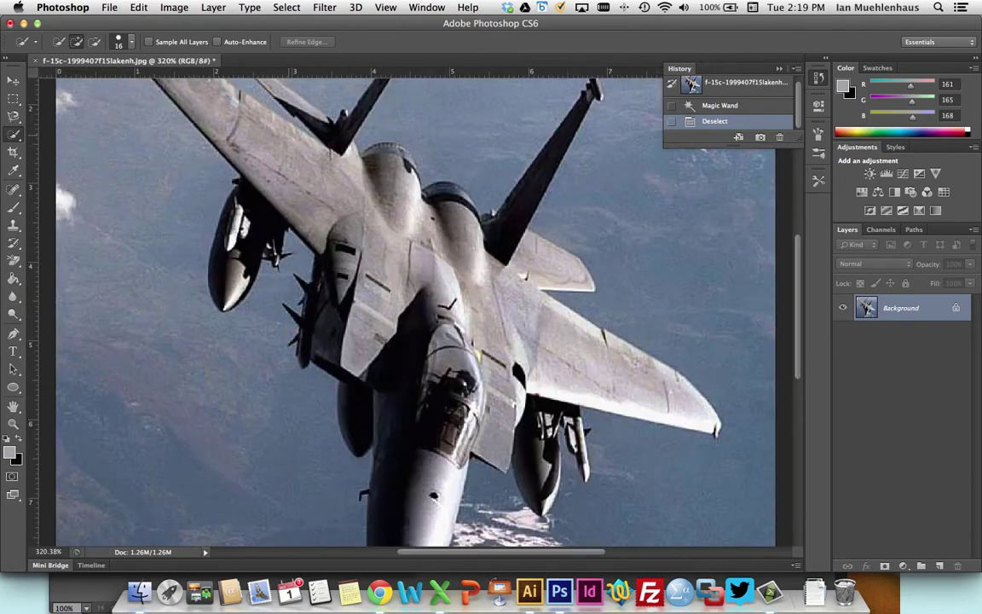
key("space")
left_click_drag(182, 112, 304, 225)
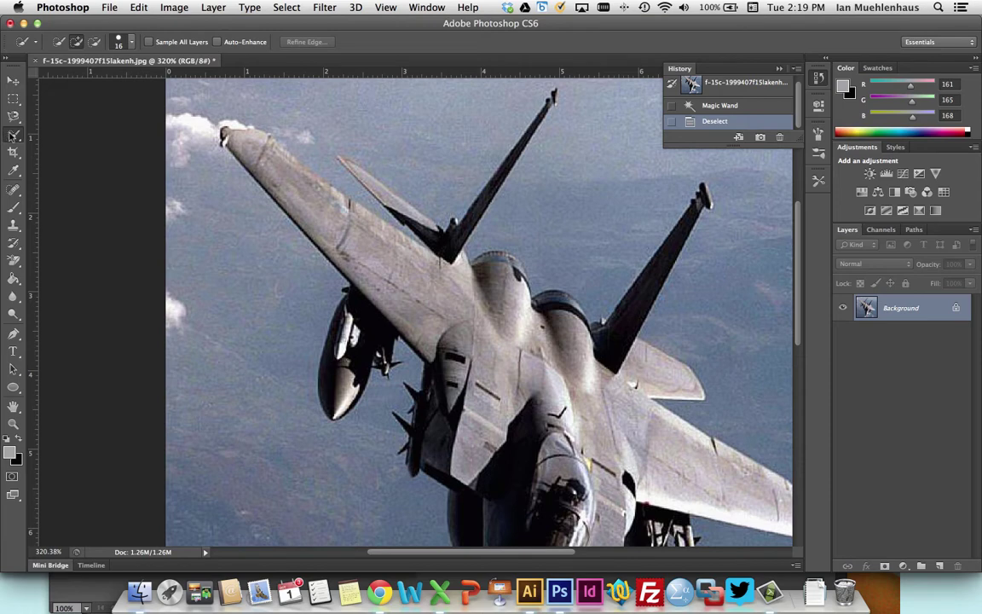
left_click(13, 135)
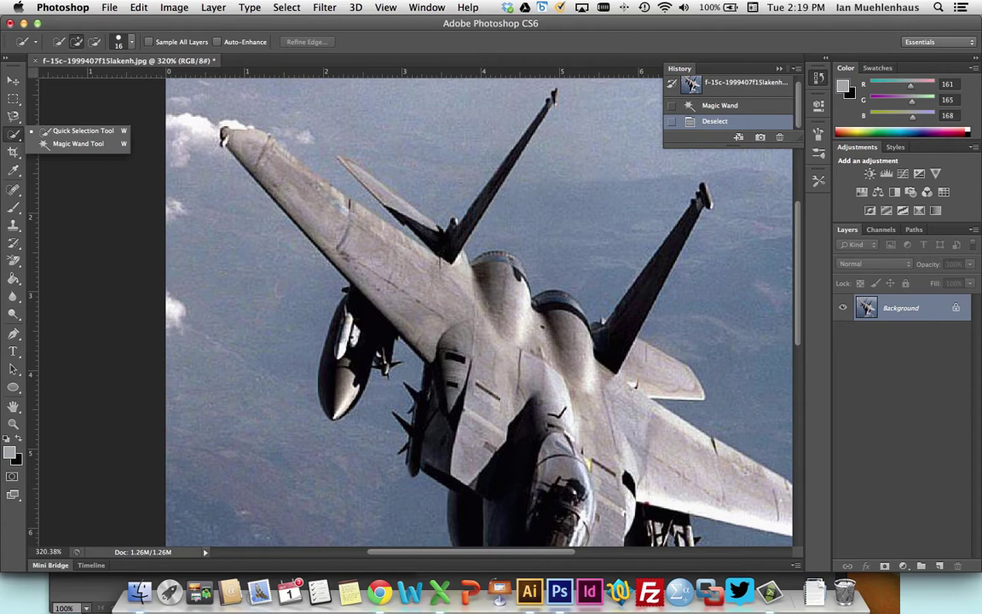
left_click(379, 260)
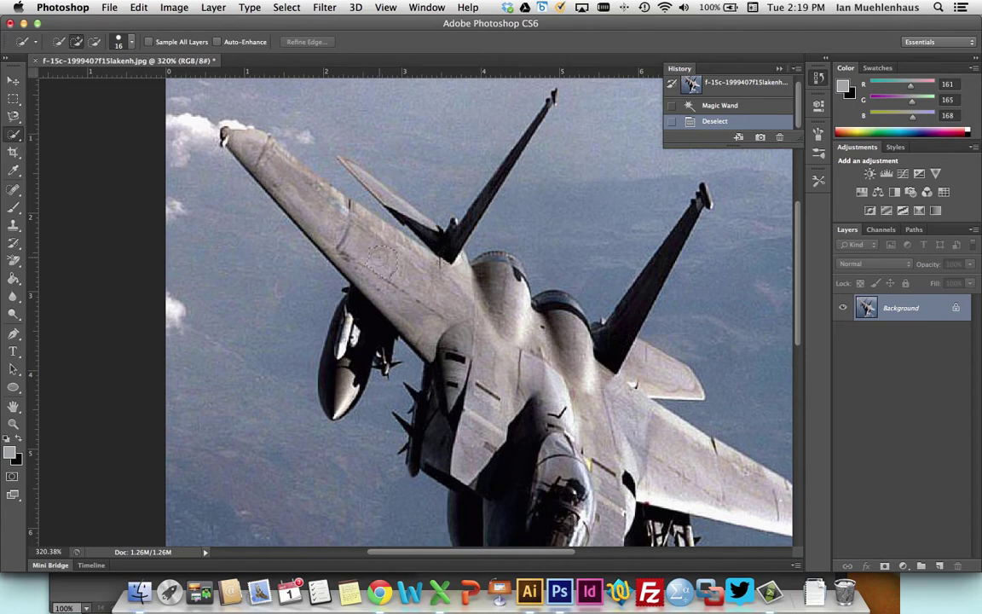
mouse_move(382, 257)
left_mouse_down()
mouse_move(312, 217)
mouse_move(317, 230)
mouse_move(266, 175)
mouse_move(303, 179)
mouse_move(254, 155)
mouse_move(341, 195)
mouse_move(353, 232)
mouse_move(389, 253)
left_mouse_up()
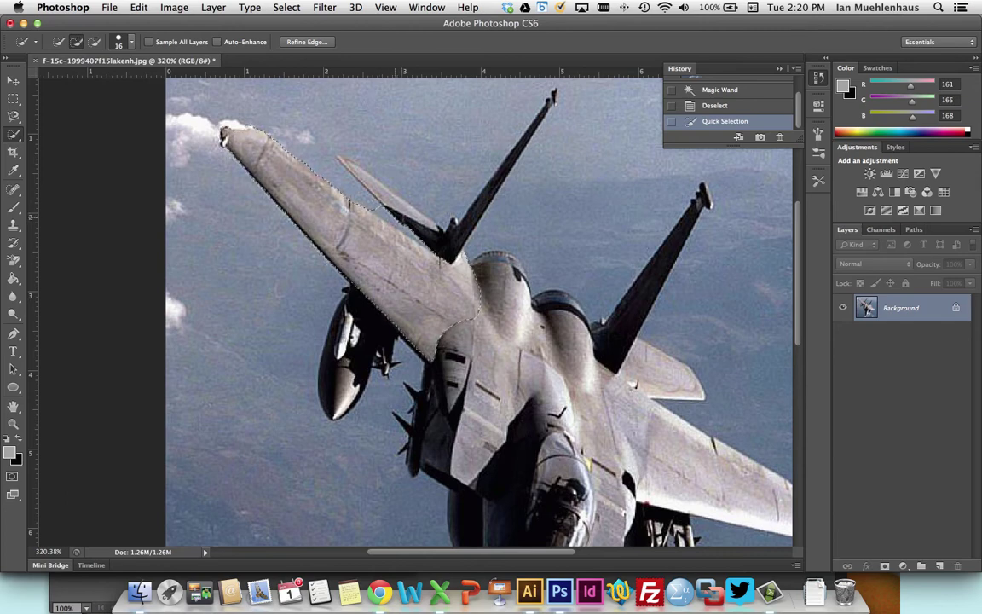
Add the small stabilizer behind the upper-left wing and the left tail fin up to its tip to the selection
mouse_move(380, 190)
left_mouse_down()
mouse_move(370, 183)
mouse_move(394, 203)
left_mouse_up()
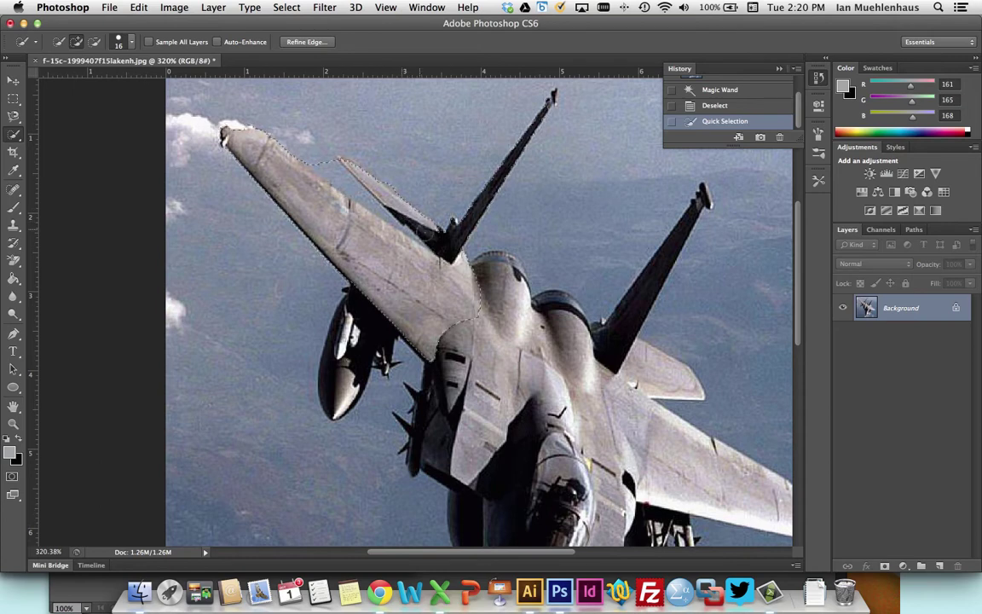
left_click_drag(308, 144, 353, 172)
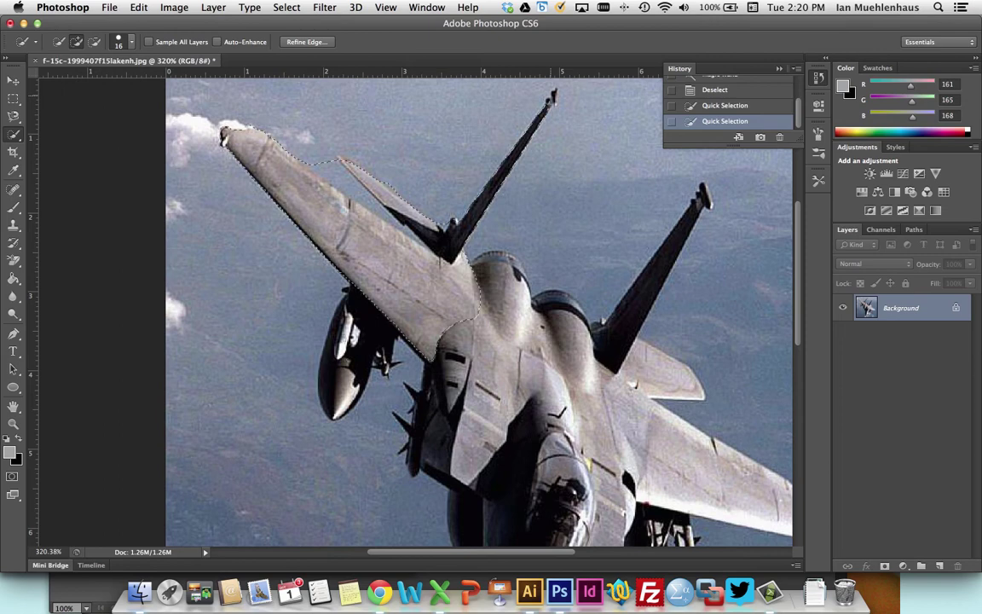
left_click(554, 97)
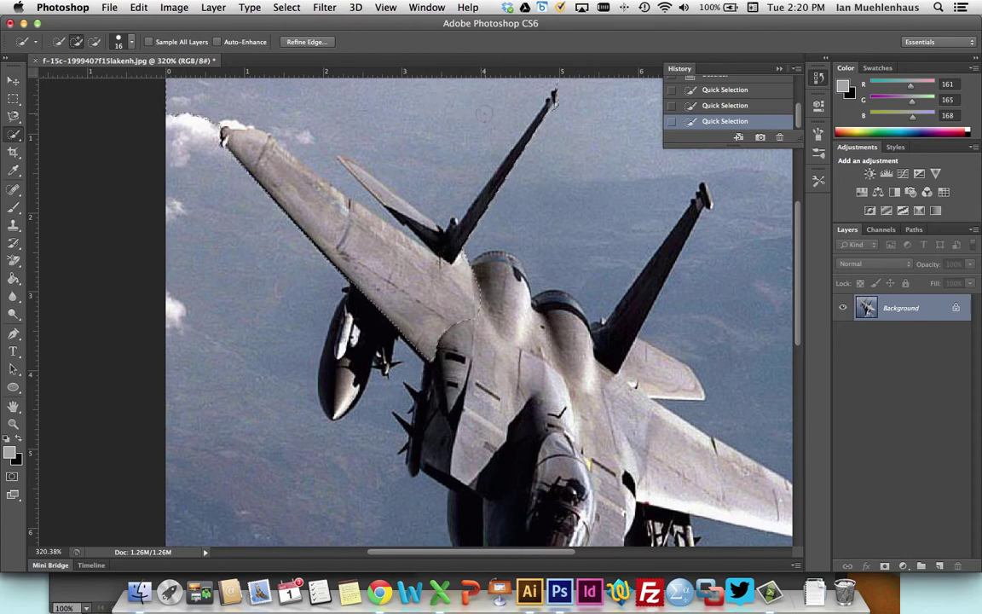
Subtract the sky around the left tail fin and above the upper-left wing from the selection
key("alt")
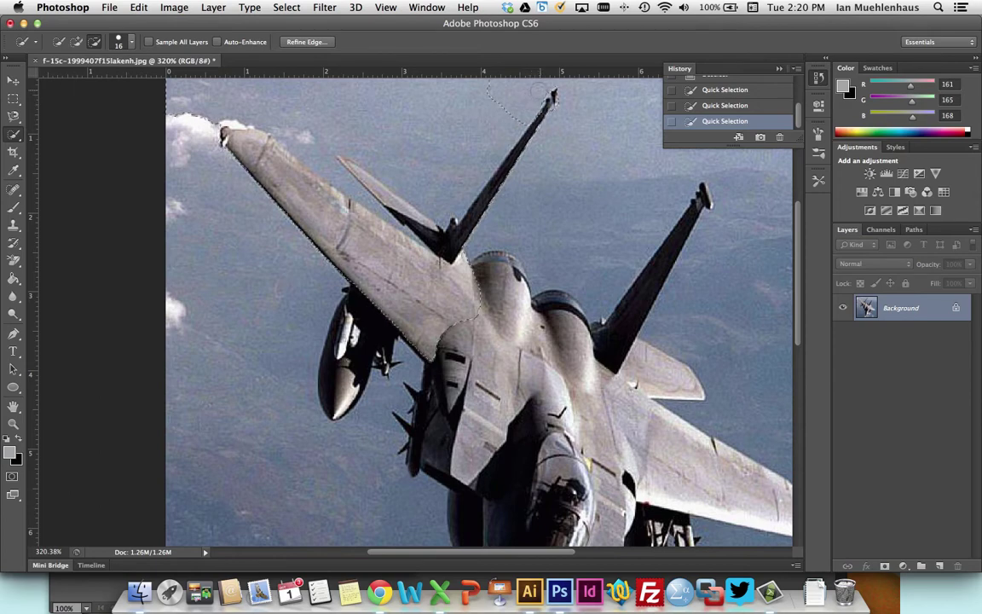
mouse_move(537, 89)
left_mouse_down()
mouse_move(460, 88)
mouse_move(393, 94)
left_mouse_up()
key("alt")
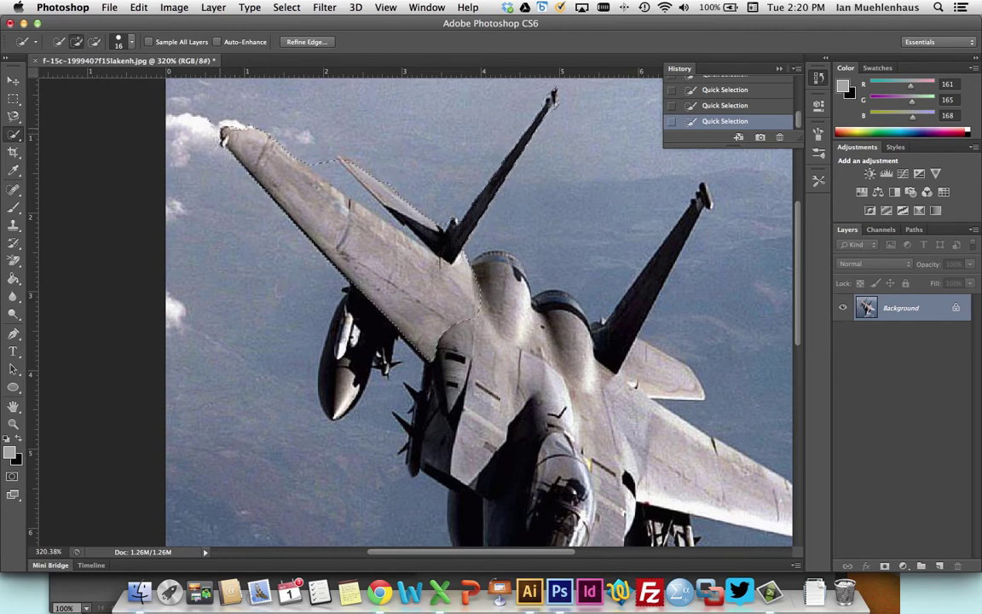
key("alt")
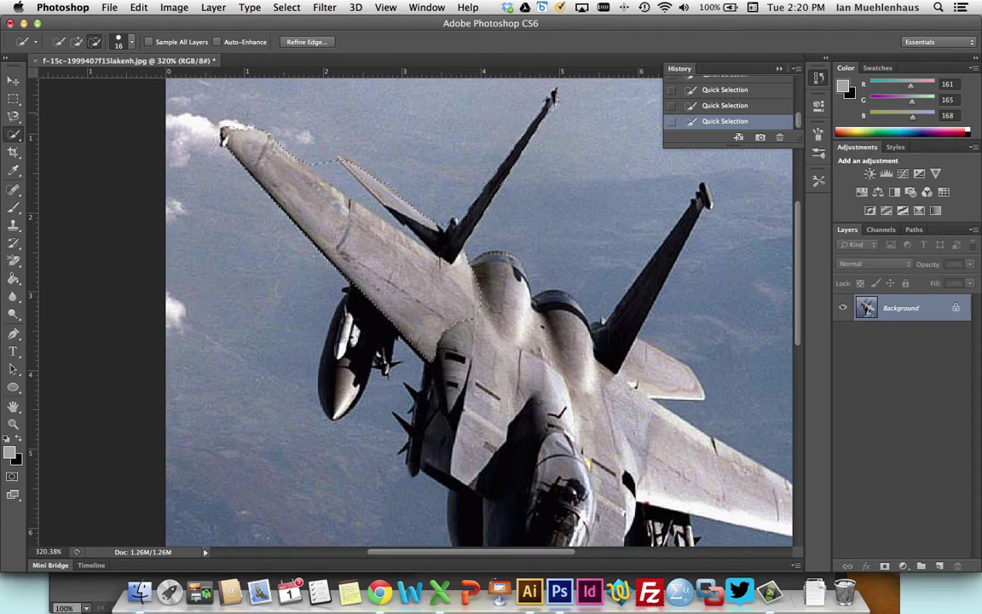
key("alt")
key("alt")
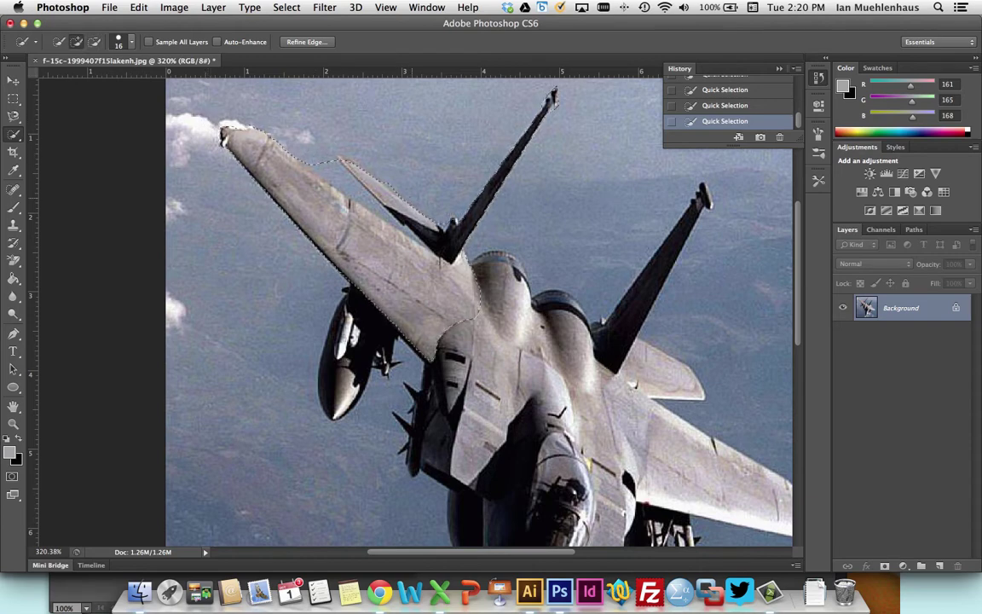
Extend the selection over the central fuselage, right tail fin and lower-right wing, and subtract the sky between the tail fins
key("space")
mouse_move(441, 341)
left_mouse_down()
mouse_move(388, 221)
mouse_move(429, 171)
mouse_move(448, 259)
left_mouse_up()
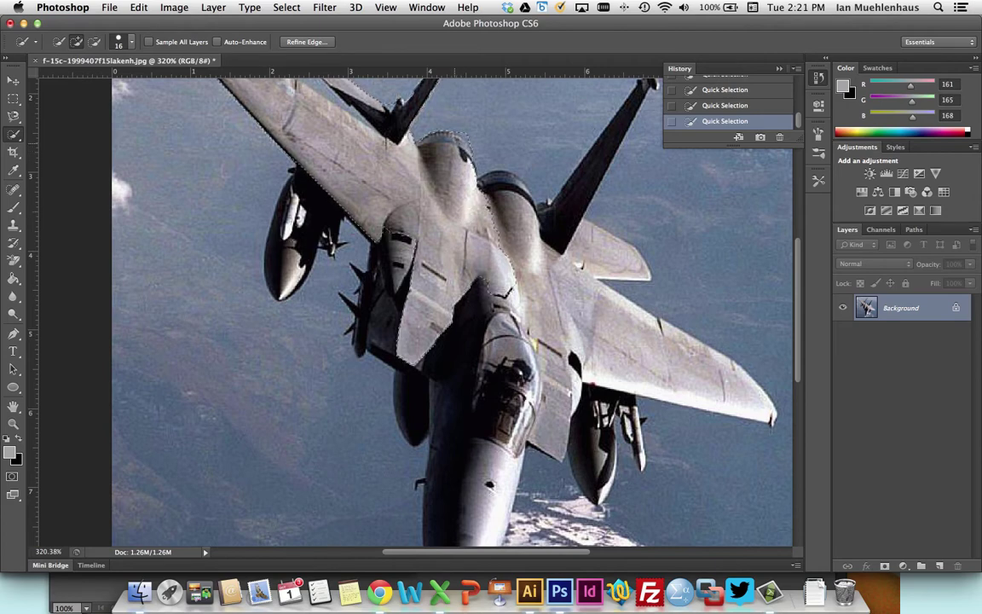
mouse_move(460, 164)
left_mouse_down()
mouse_move(509, 181)
mouse_move(501, 195)
mouse_move(556, 219)
left_mouse_up()
key("alt")
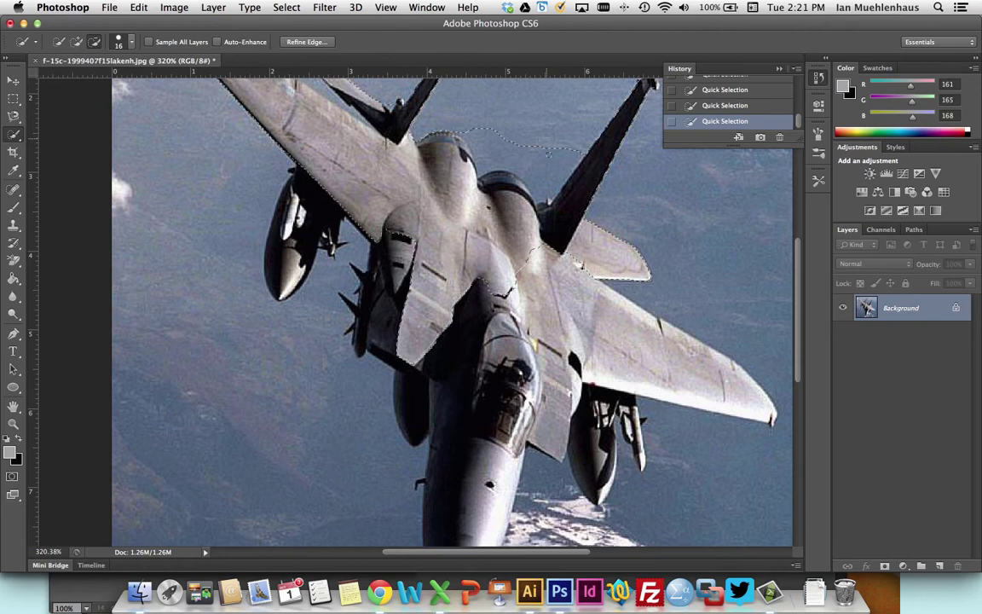
mouse_move(547, 159)
left_mouse_down()
mouse_move(537, 167)
mouse_move(481, 136)
left_mouse_up()
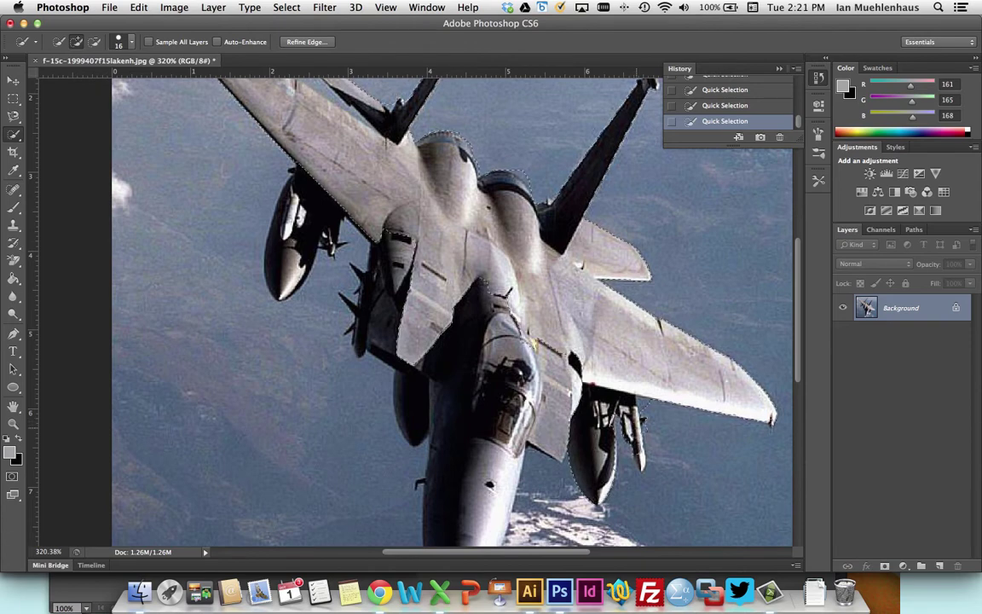
Add the missile under the lower-right wing to the selection and subtract the stray sky beside it
left_click(642, 410)
key("alt")
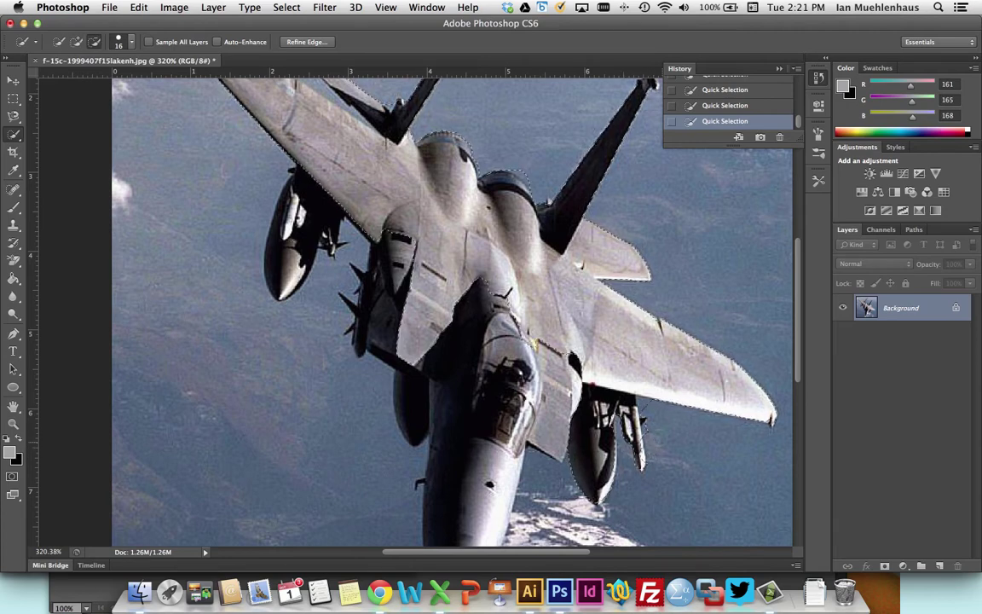
key("alt")
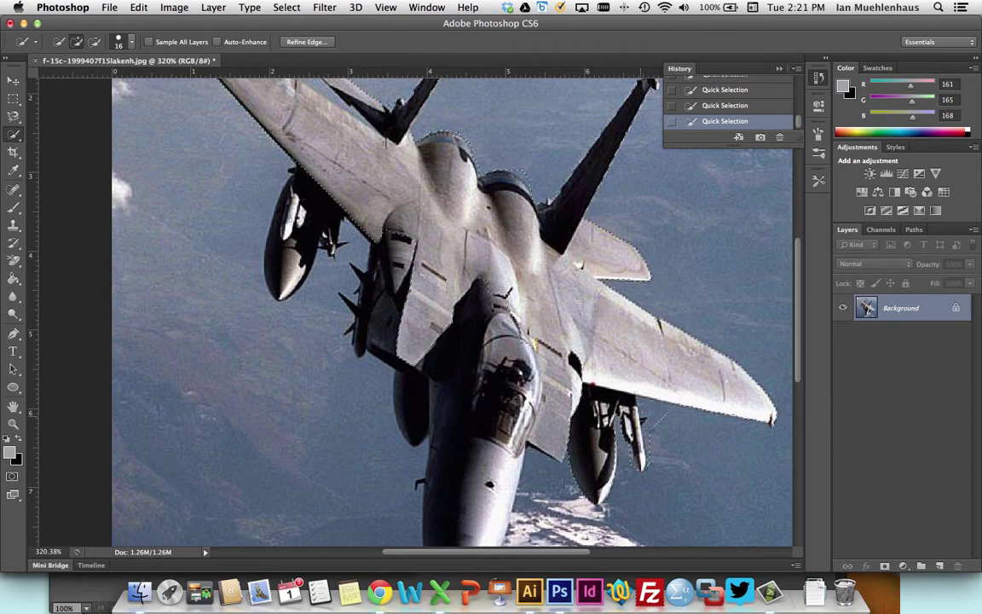
key("alt")
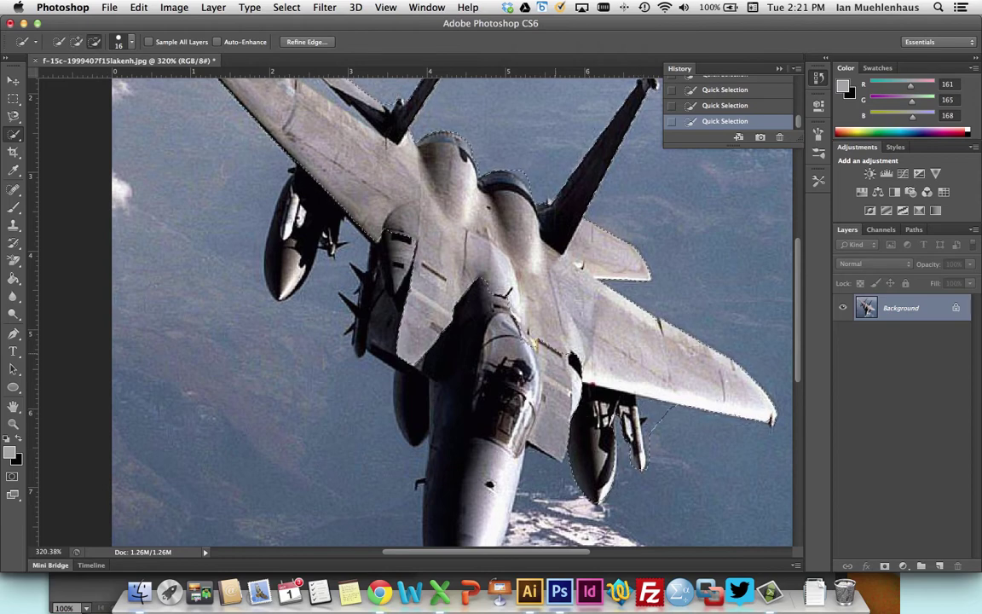
key("alt")
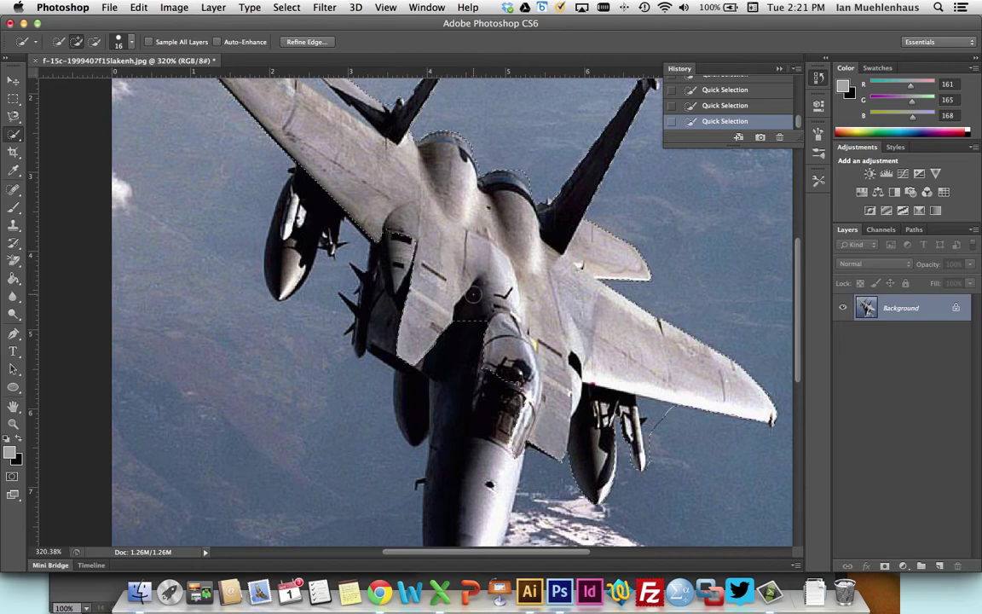
Add the dark cockpit area, the nose and the pods under the upper-left wing to the selection
left_click_drag(467, 322, 458, 365)
scroll(457, 365, "down", 5)
scroll(408, 198, "up", 5)
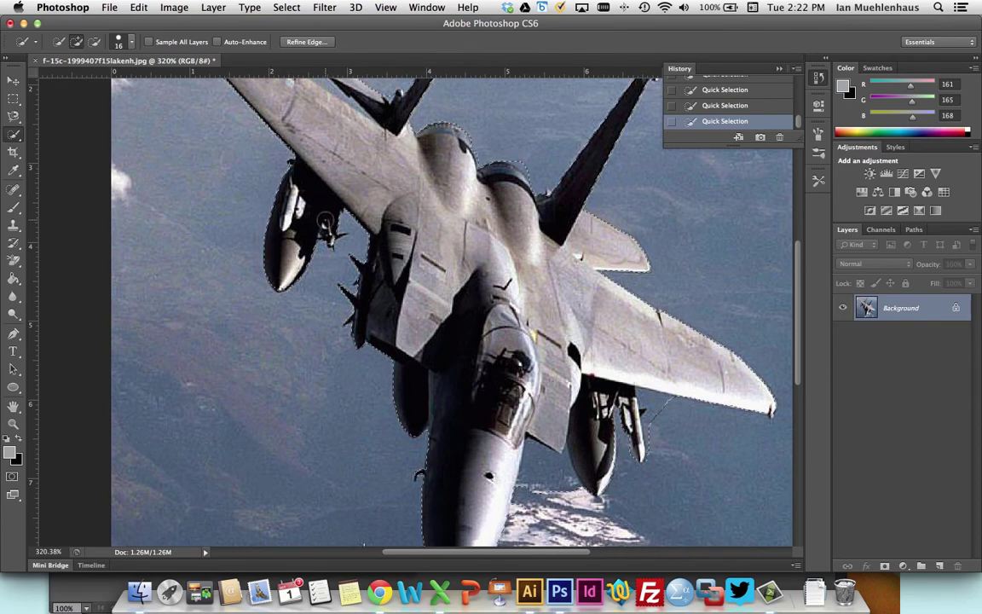
left_click_drag(377, 214, 386, 319)
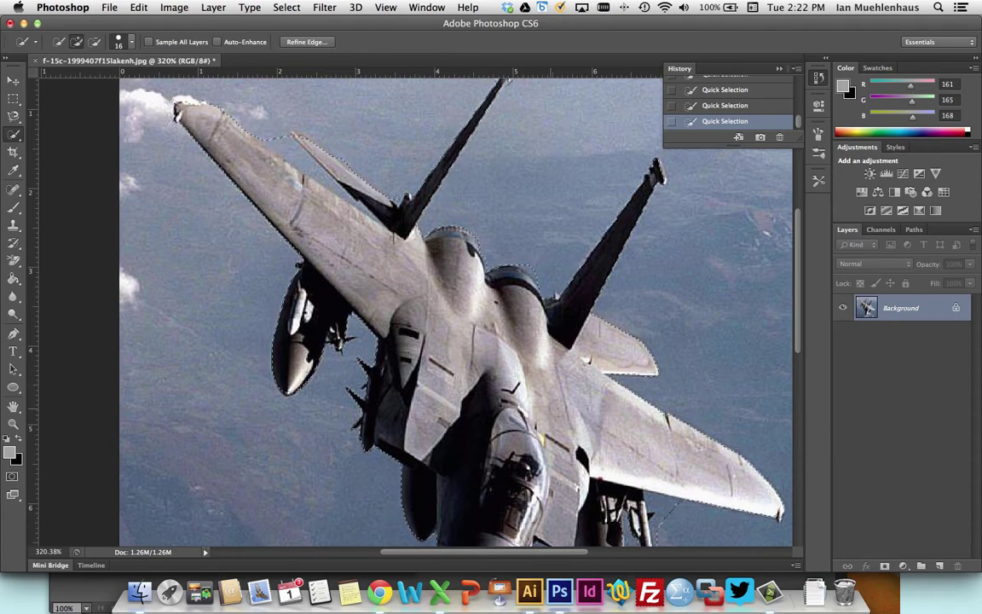
Set the Quick Selection brush size to 4 px for fine edges of the jet
left_click_drag(543, 405, 470, 280)
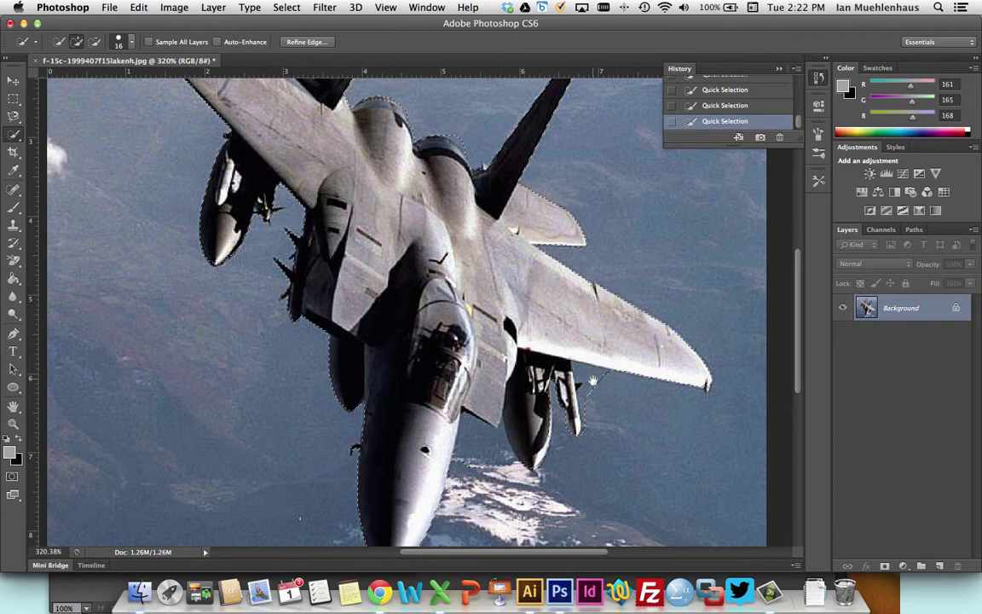
left_click_drag(298, 270, 314, 304)
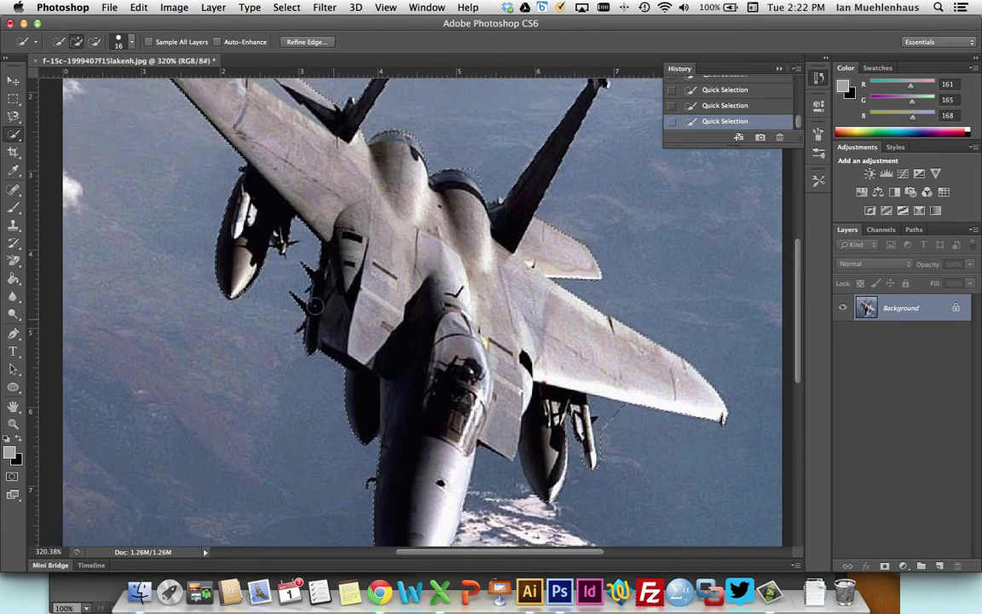
key("alt")
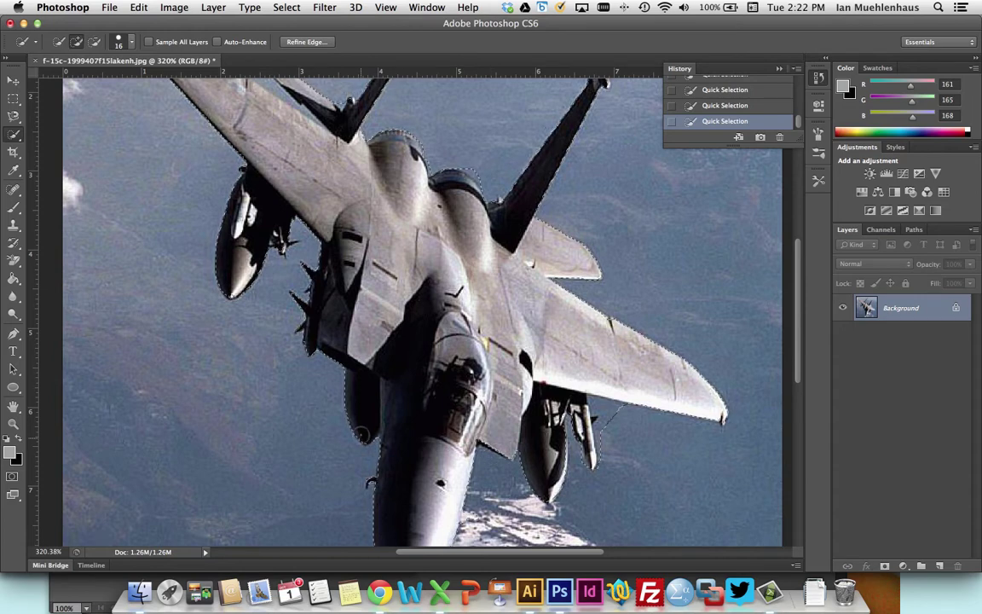
left_click(130, 42)
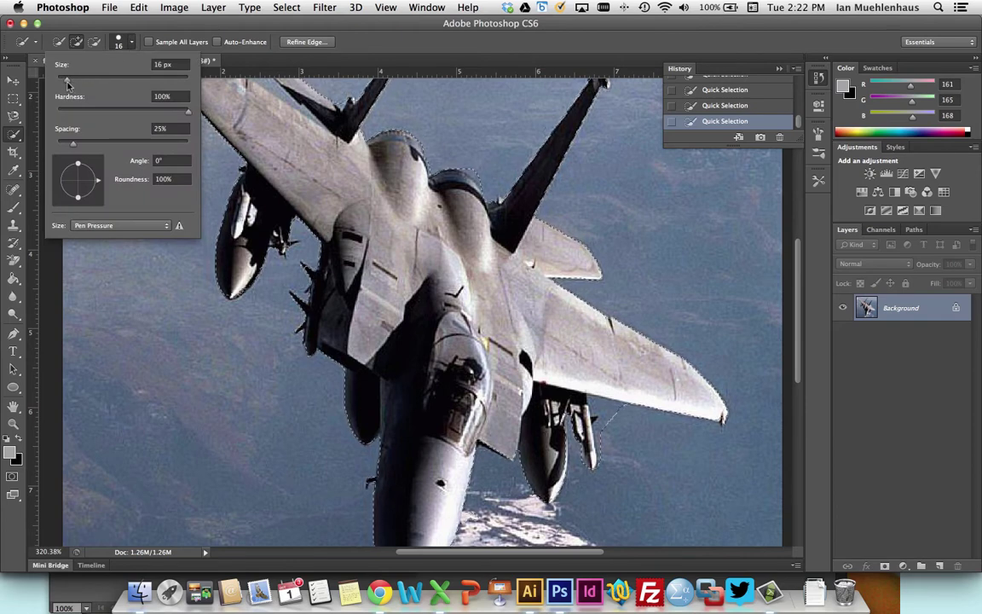
left_click_drag(68, 83, 60, 83)
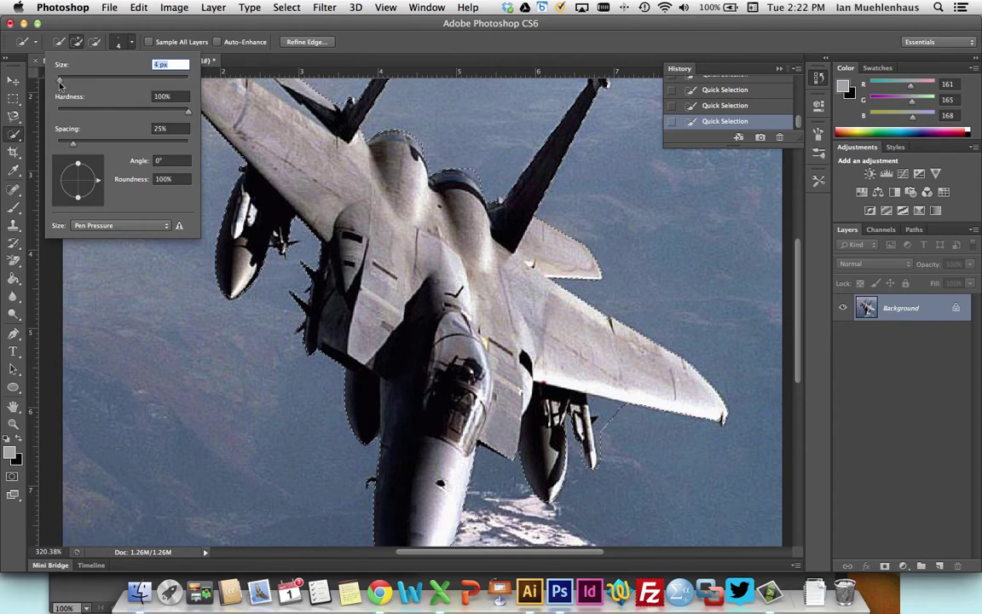
Subtract the stray sky around the right engine intake, beside the base of the tail fin, from the selection
left_click(188, 22)
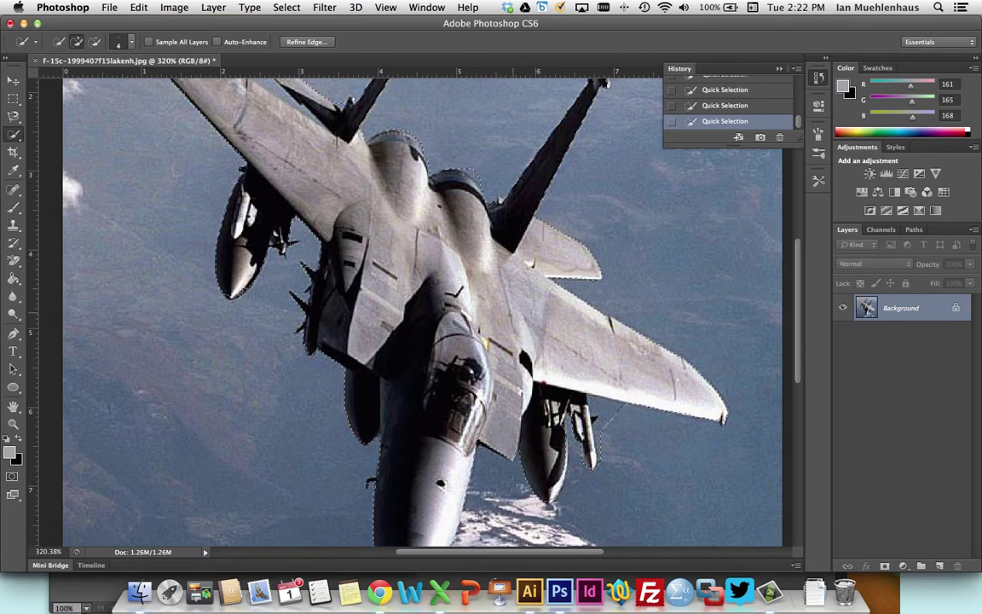
key("alt")
scroll(513, 323, "up", 10)
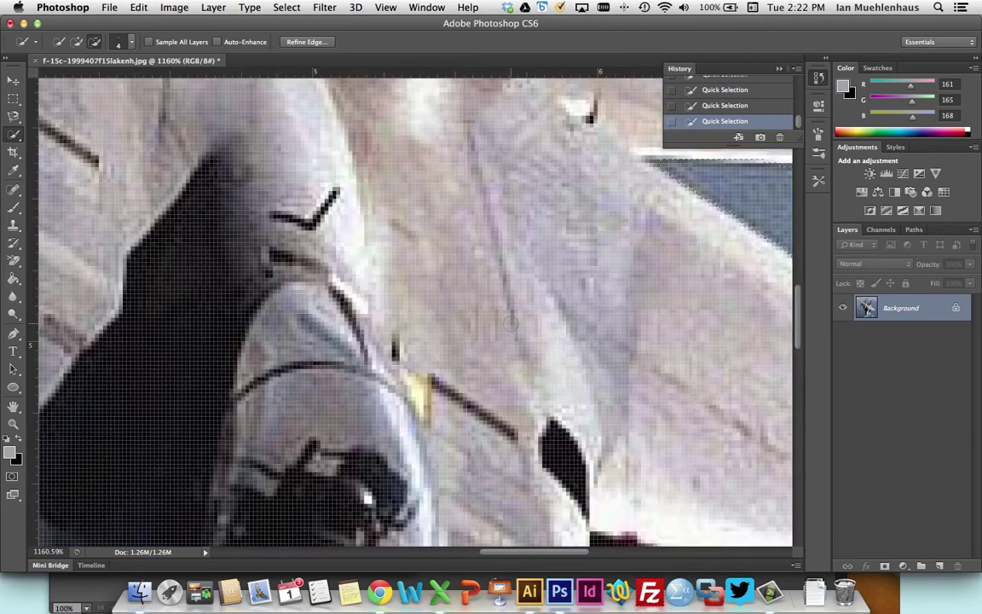
scroll(511, 322, "down", 2)
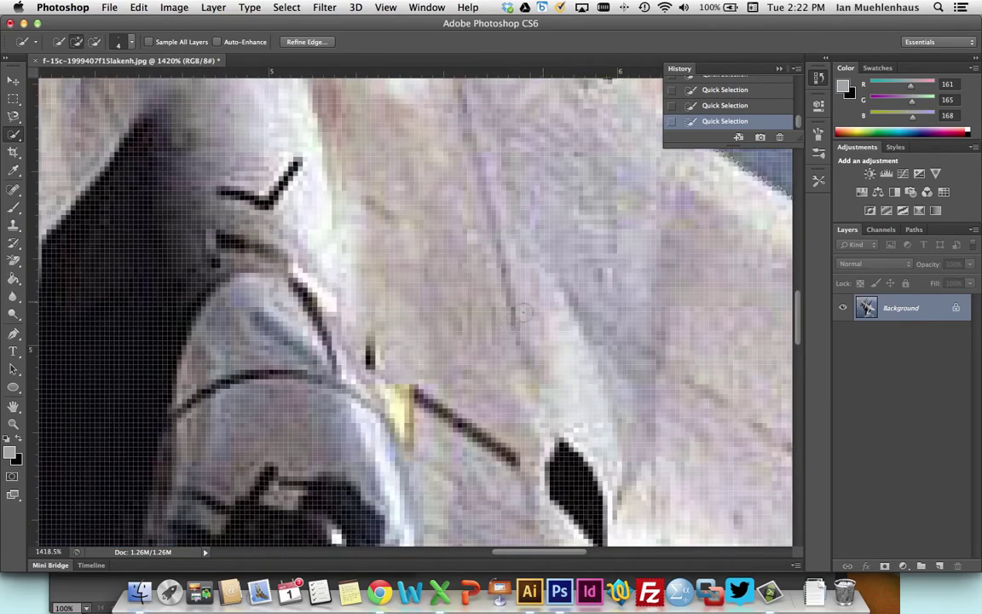
left_click_drag(678, 237, 344, 398)
left_click_drag(205, 263, 340, 489)
left_click_drag(285, 298, 313, 363)
scroll(312, 364, "up", 4)
scroll(312, 364, "left", 2)
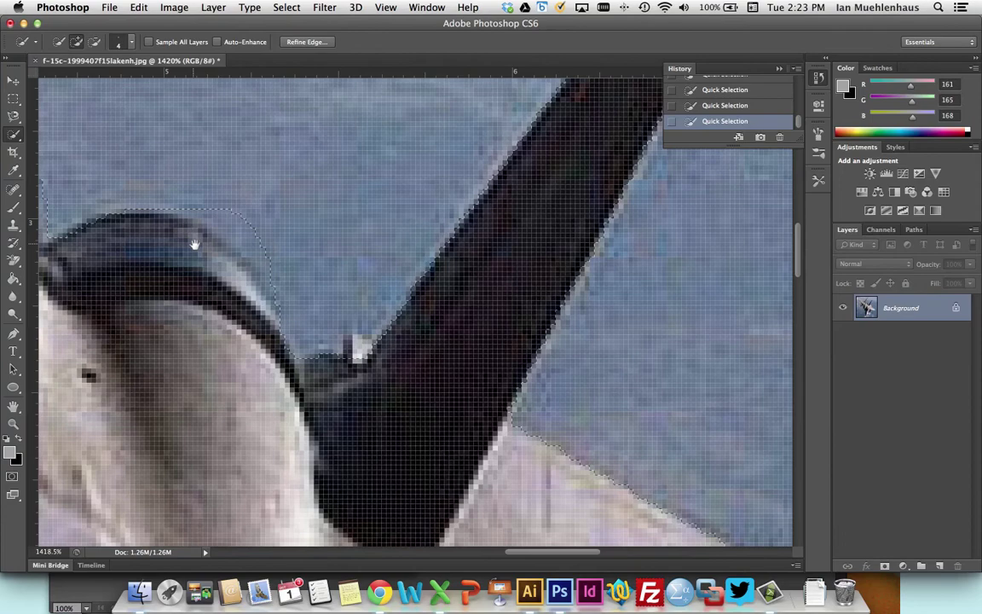
scroll(193, 245, "left", 5)
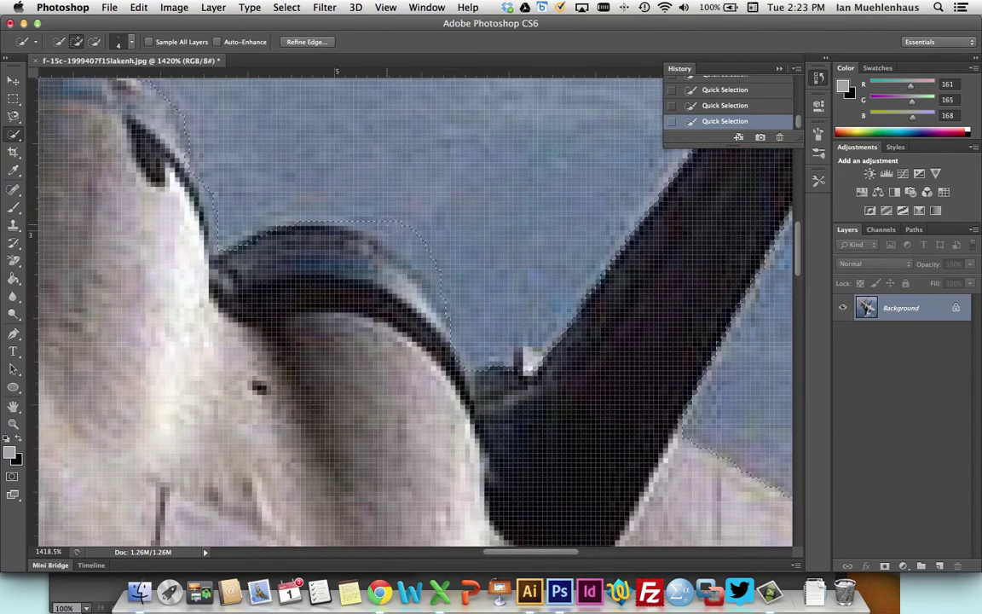
key("alt")
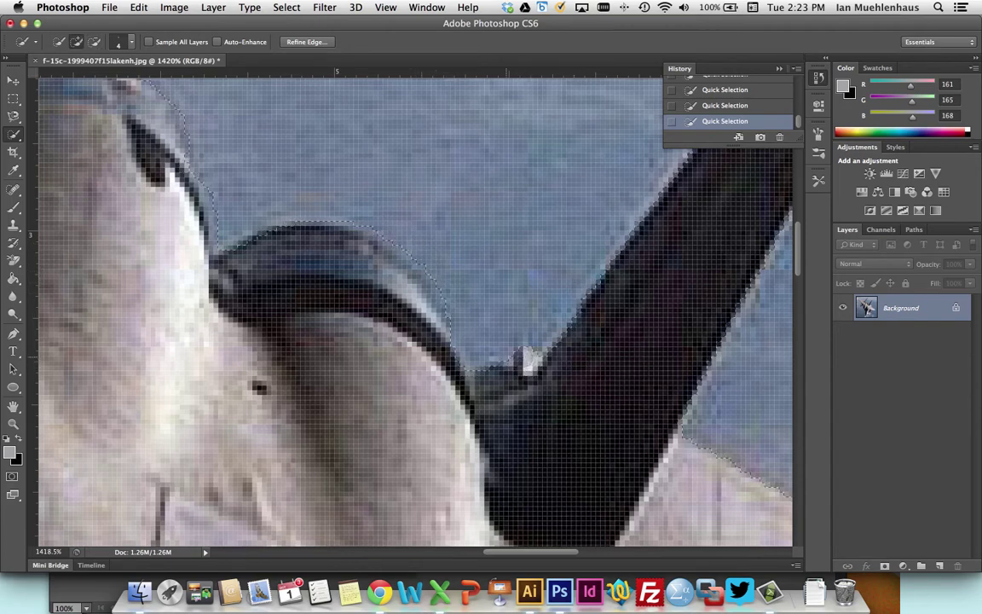
key("alt")
left_click_drag(110, 129, 465, 333)
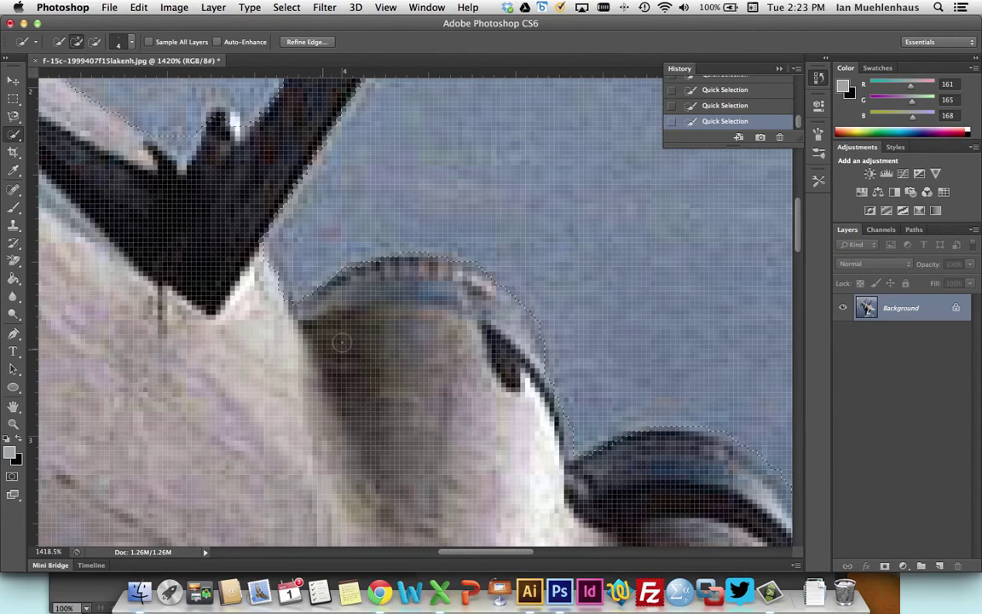
Subtract the sky along the rear edge of the upper-left wing and around the tip of the adjacent tailplane
scroll(179, 350, "left", 5)
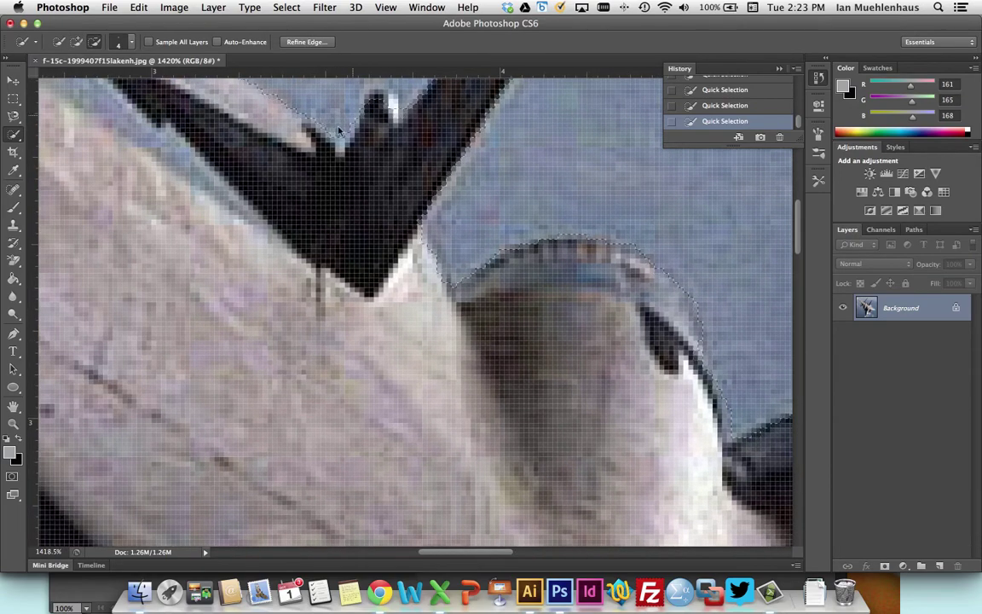
scroll(354, 353, "up", 5)
scroll(354, 352, "left", 5)
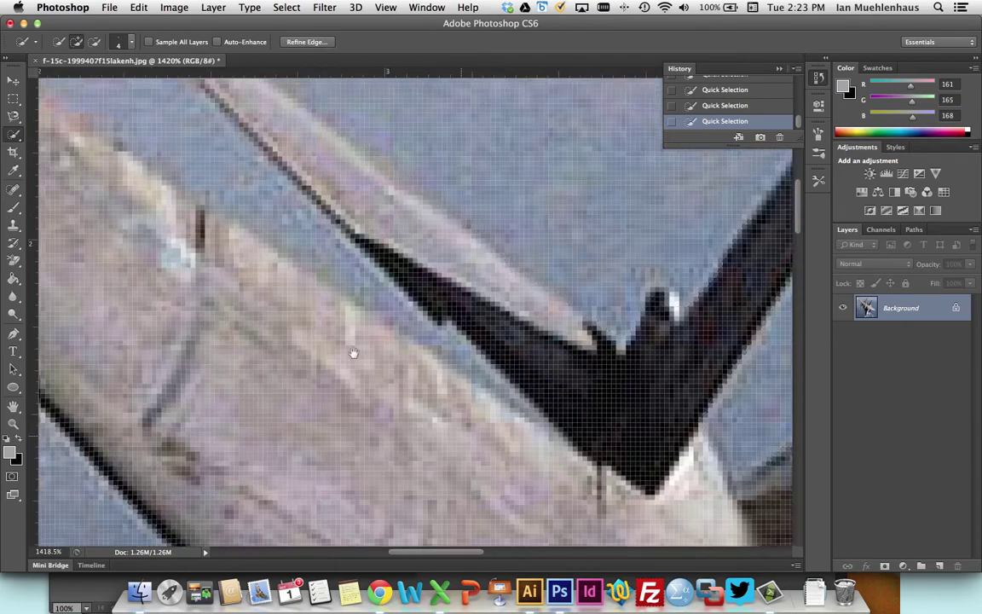
scroll(354, 352, "up", 3)
scroll(354, 353, "left", 3)
scroll(197, 252, "up", 2)
scroll(197, 252, "left", 2)
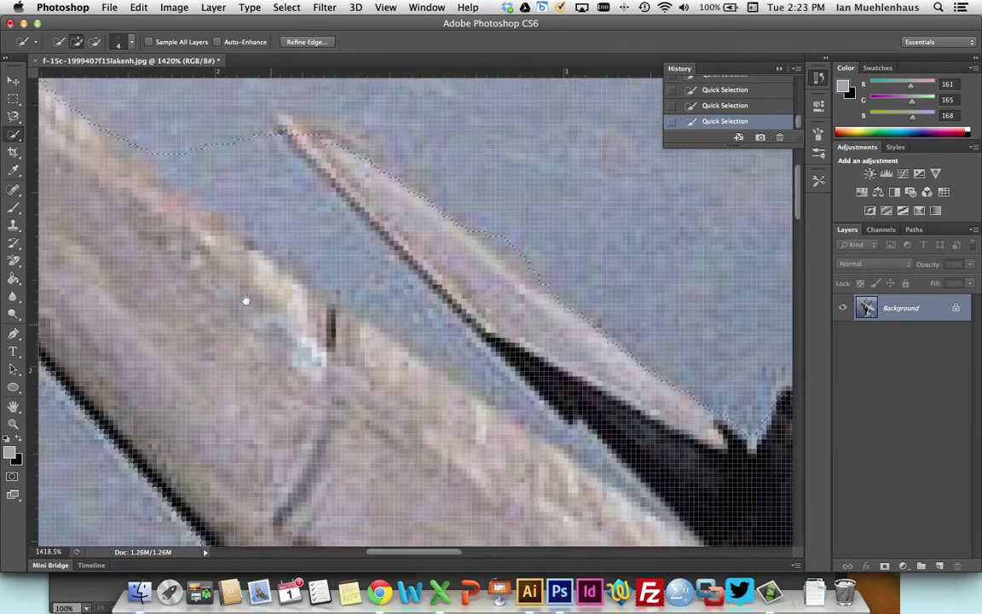
left_click_drag(246, 300, 264, 317)
key("alt")
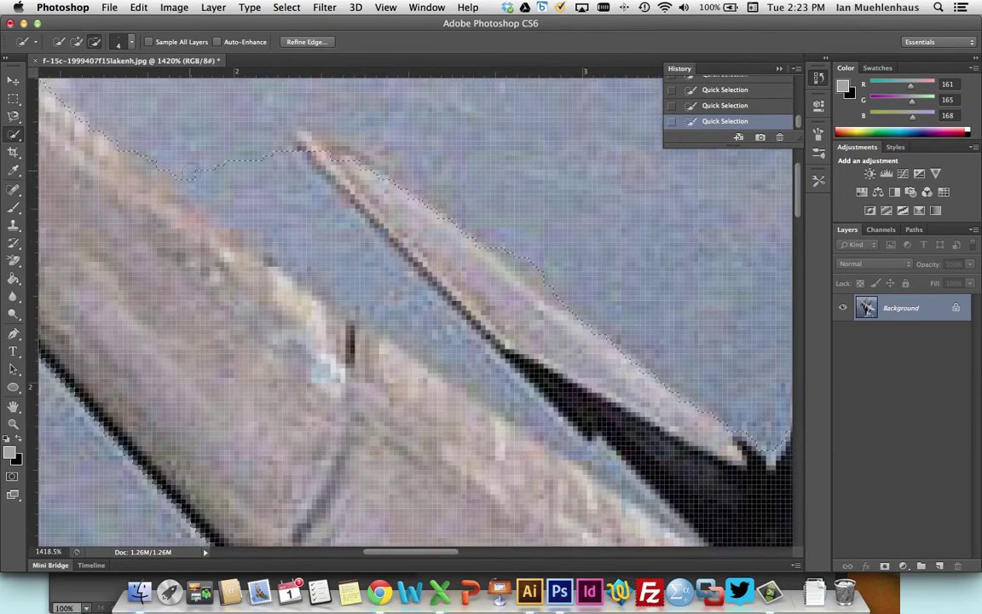
left_click_drag(189, 171, 206, 185)
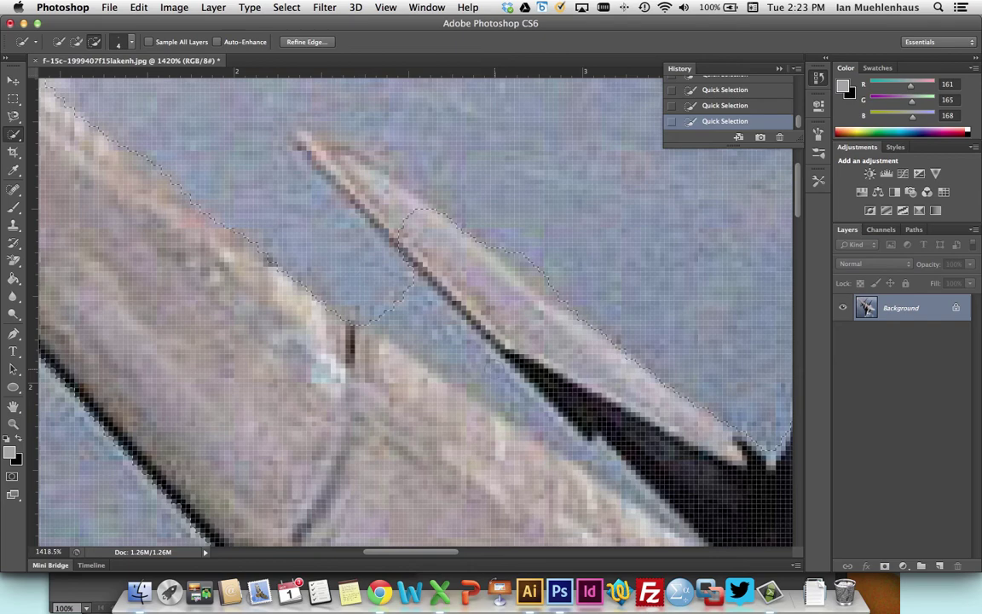
Add the tip of the upper-left tailplane back to the selection and subtract the remaining sky between it and the wing
key("alt")
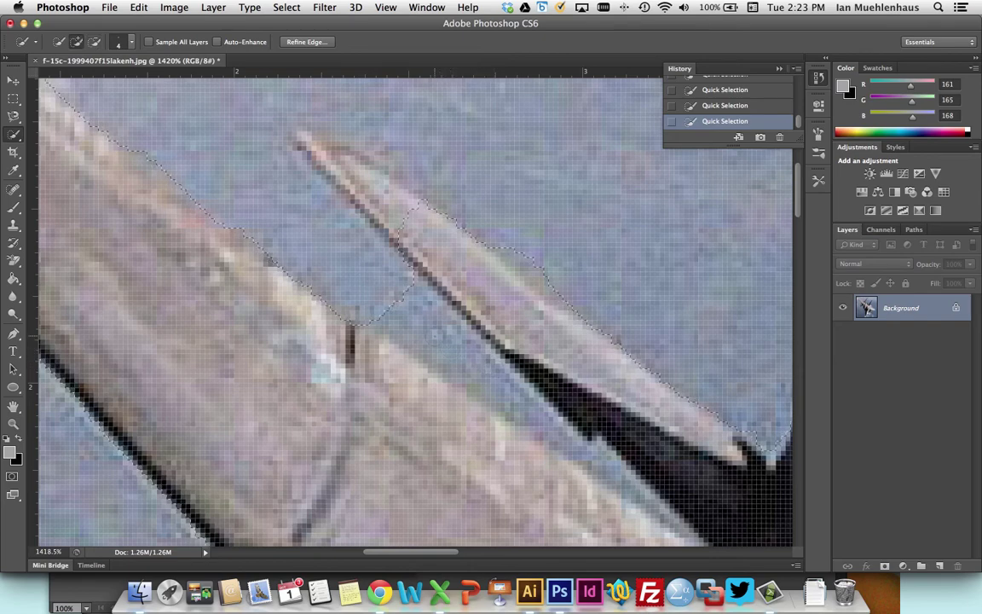
key("alt")
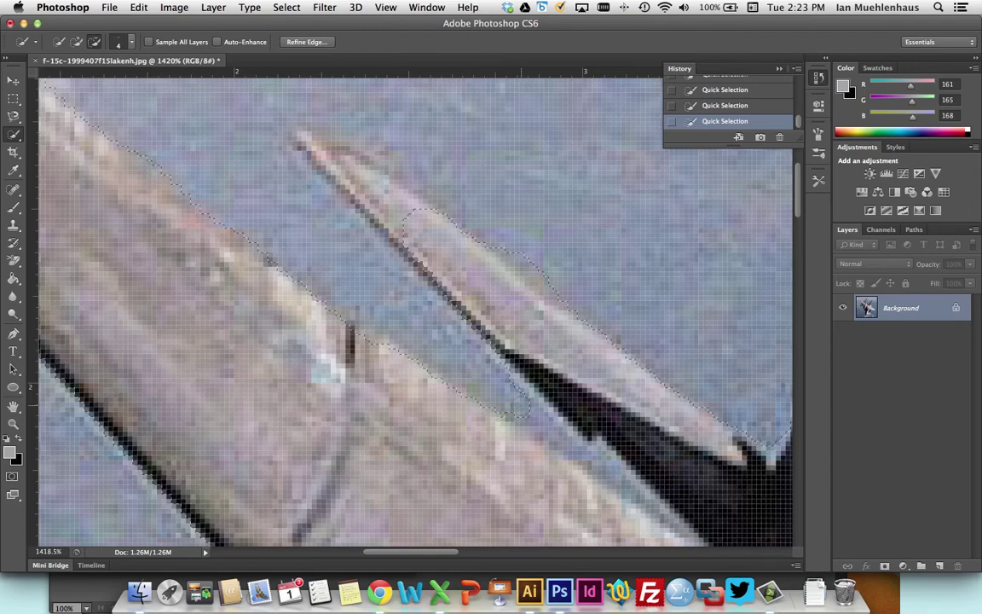
key("alt")
left_click(559, 437, "alt")
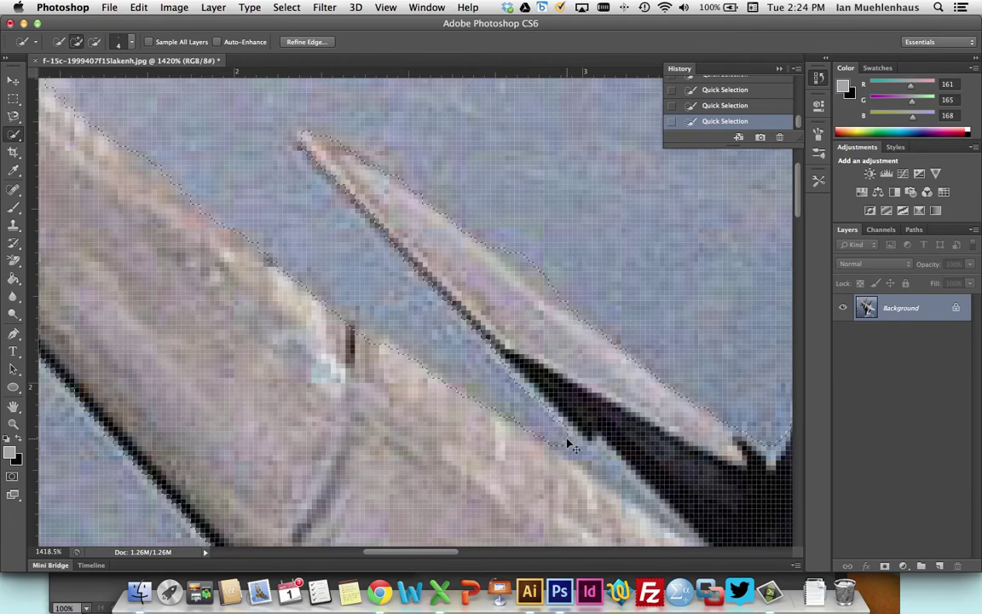
key("super+0")
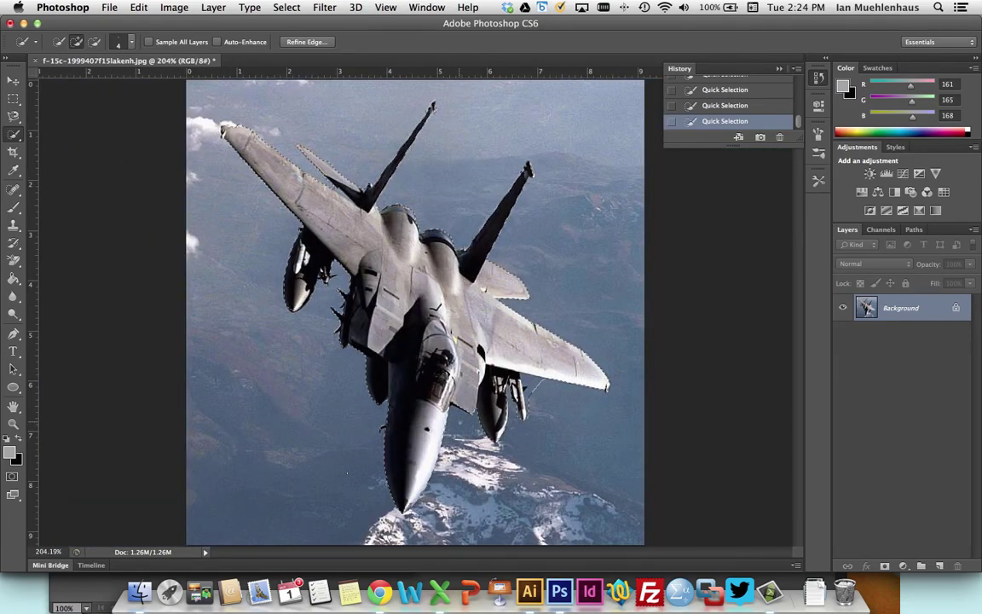
Subtract the stray sky along the outer side of the missile under the lower-right wing from the selection
key("alt")
scroll(415, 311, "down", 10)
scroll(415, 312, "up", 10)
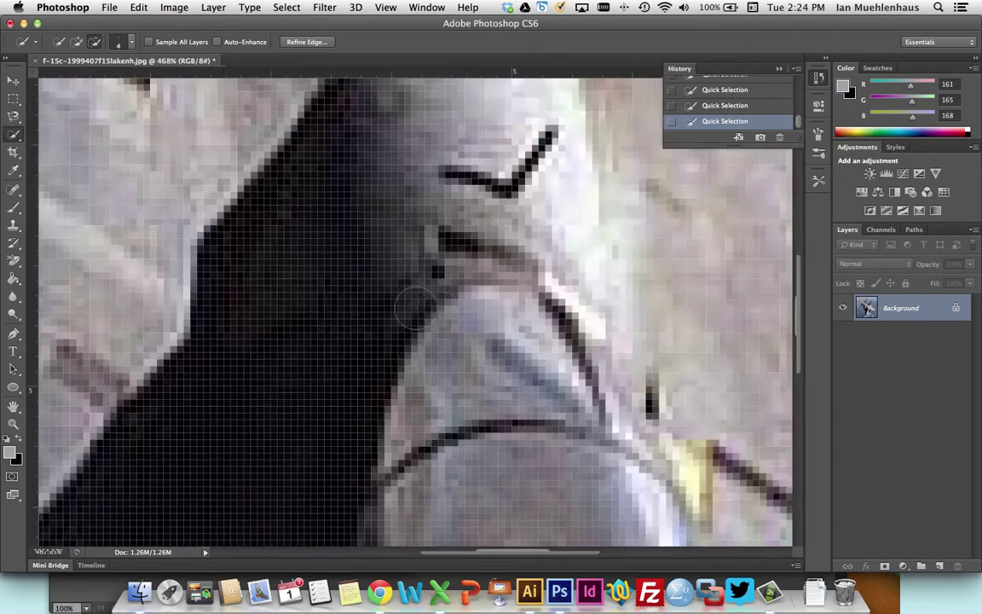
scroll(415, 311, "up", 8)
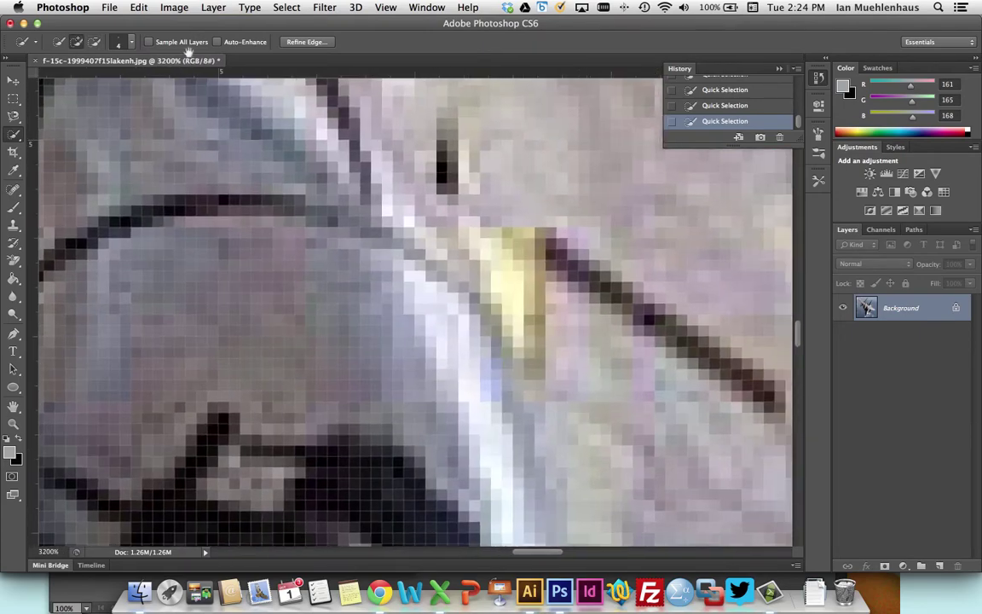
mouse_move(597, 460)
left_mouse_down()
mouse_move(487, 360)
mouse_move(431, 287)
mouse_move(211, 135)
mouse_move(300, 314)
mouse_move(284, 372)
left_mouse_up()
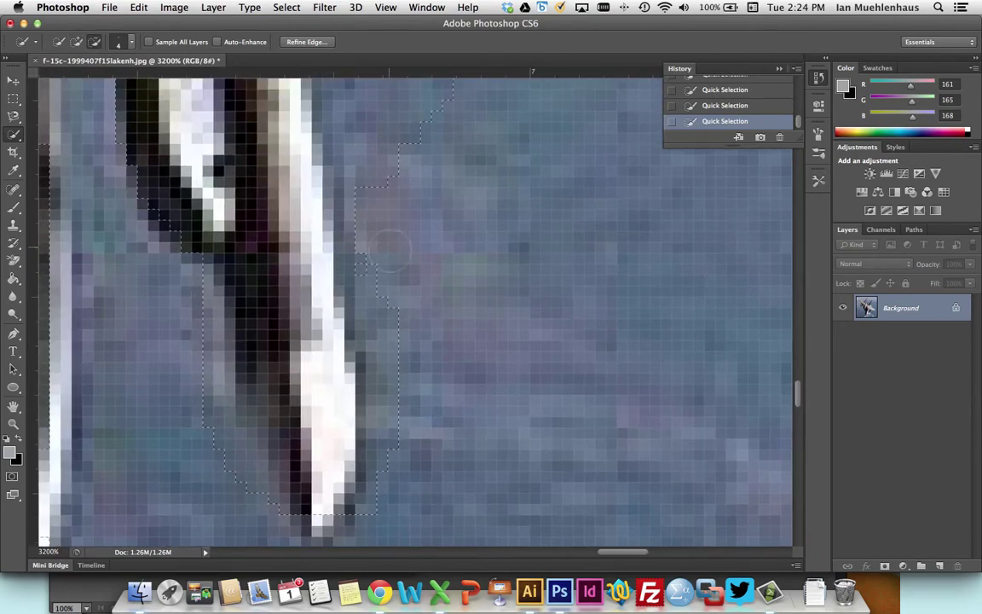
left_click_drag(388, 250, 408, 420)
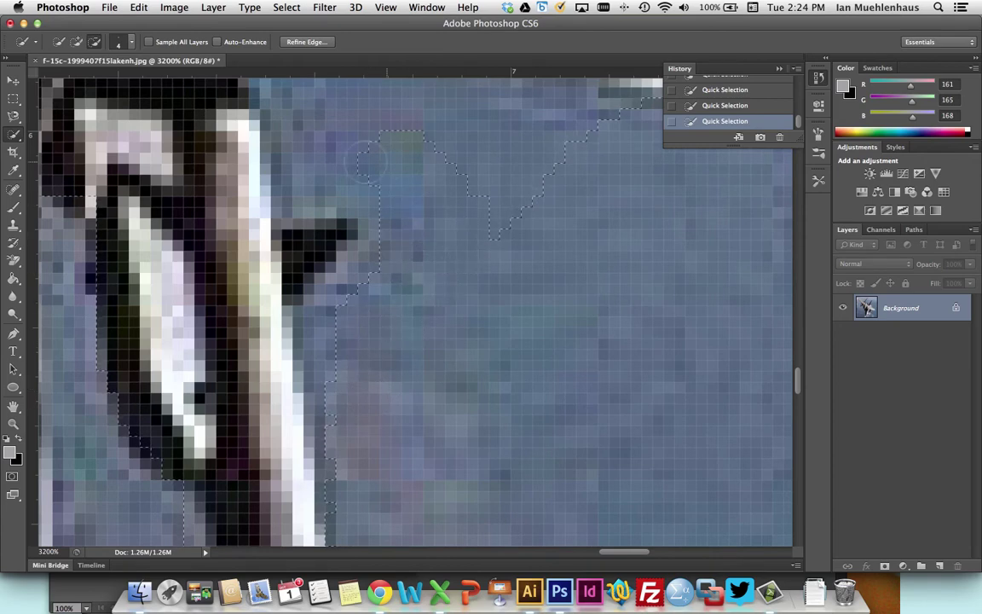
Subtract the leftover sky between the lower-right wing's underside and the small fin of the missile
left_click_drag(324, 126, 348, 313)
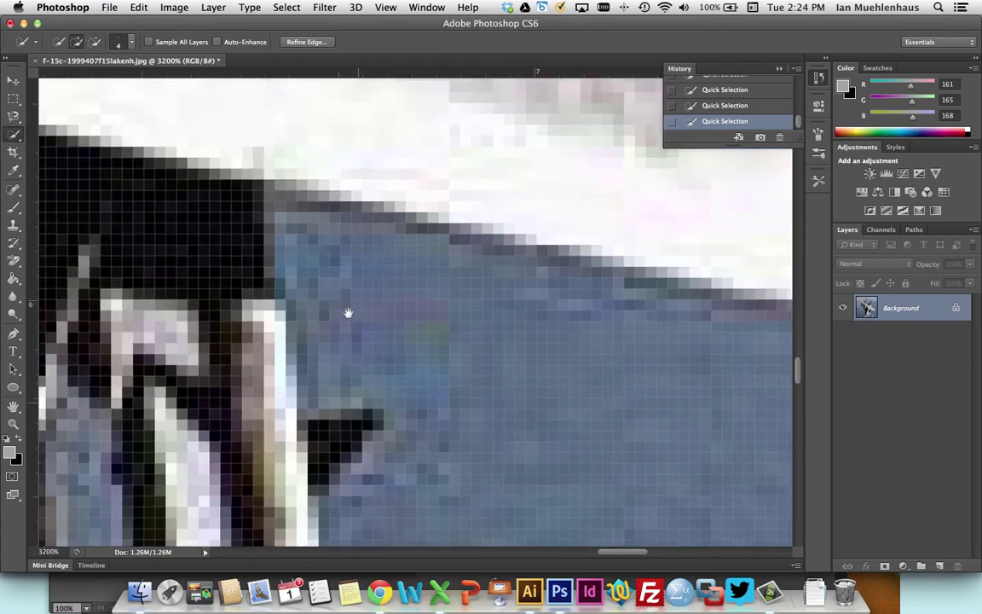
key("alt")
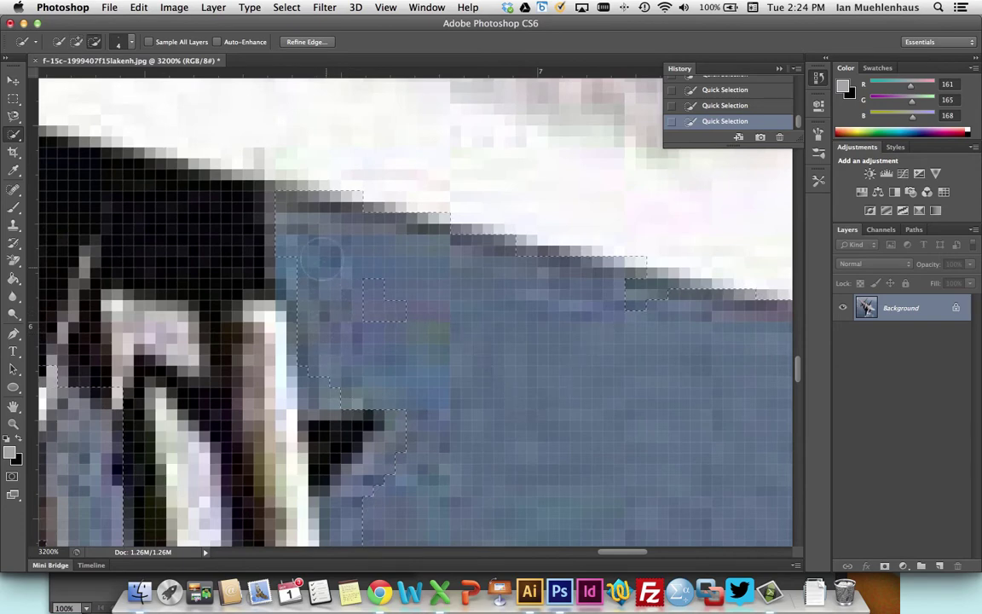
left_click_drag(314, 257, 575, 304)
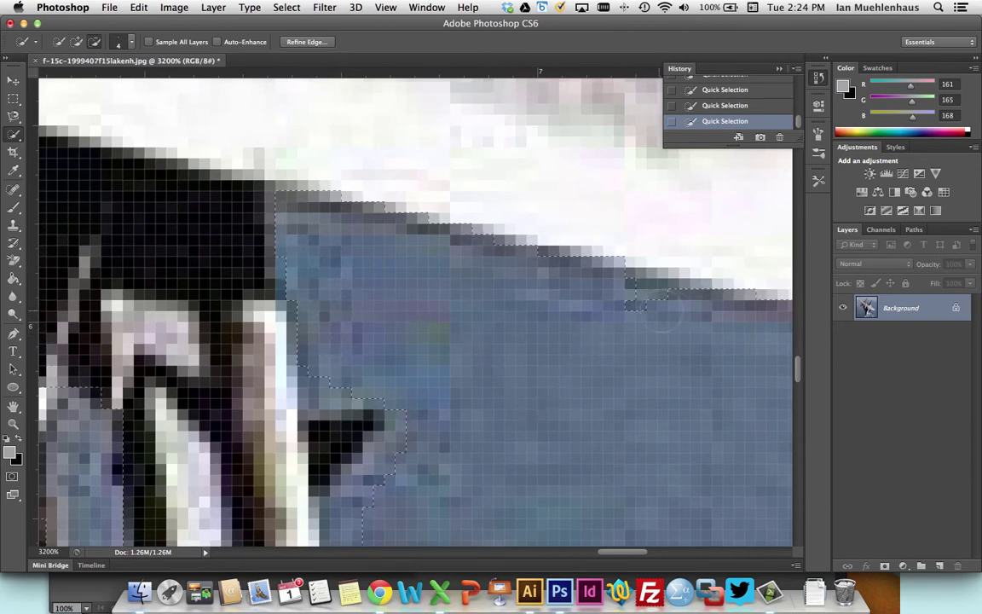
left_click_drag(663, 312, 634, 311)
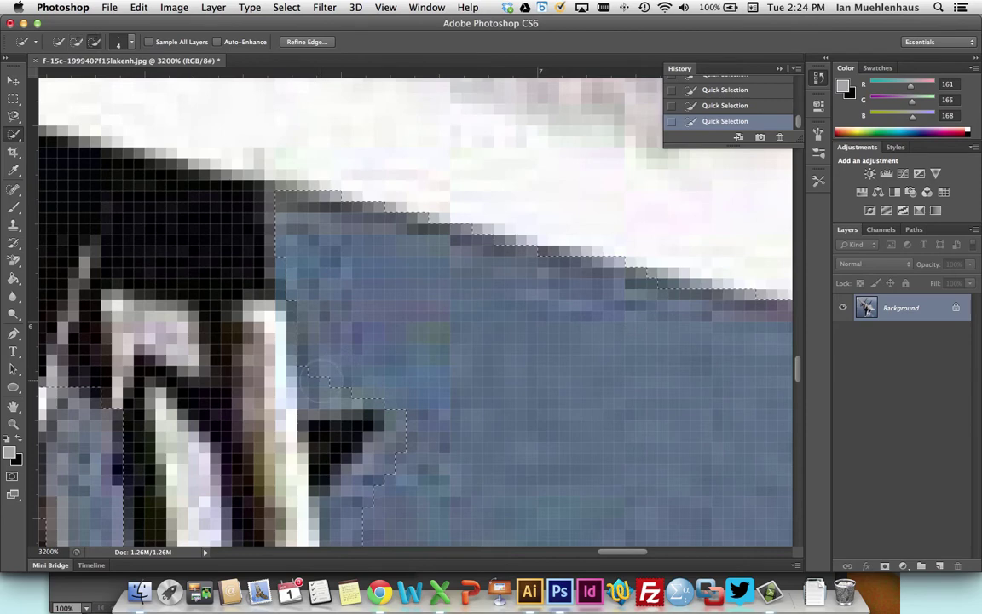
key("super+0")
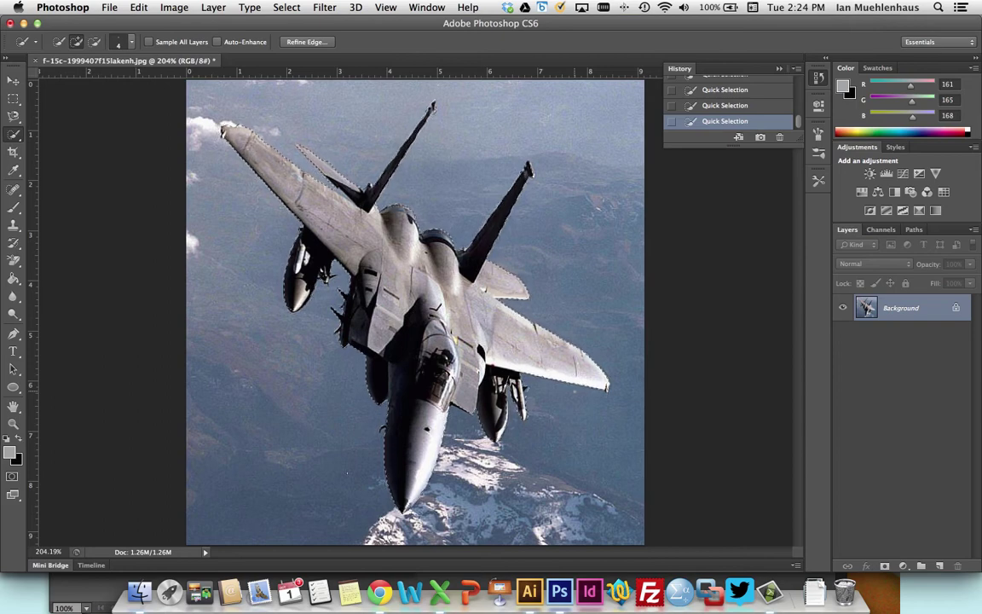
Copy the selected jet and paste it into a new 560 × 625 pixel document with a white background
left_click(135, 8)
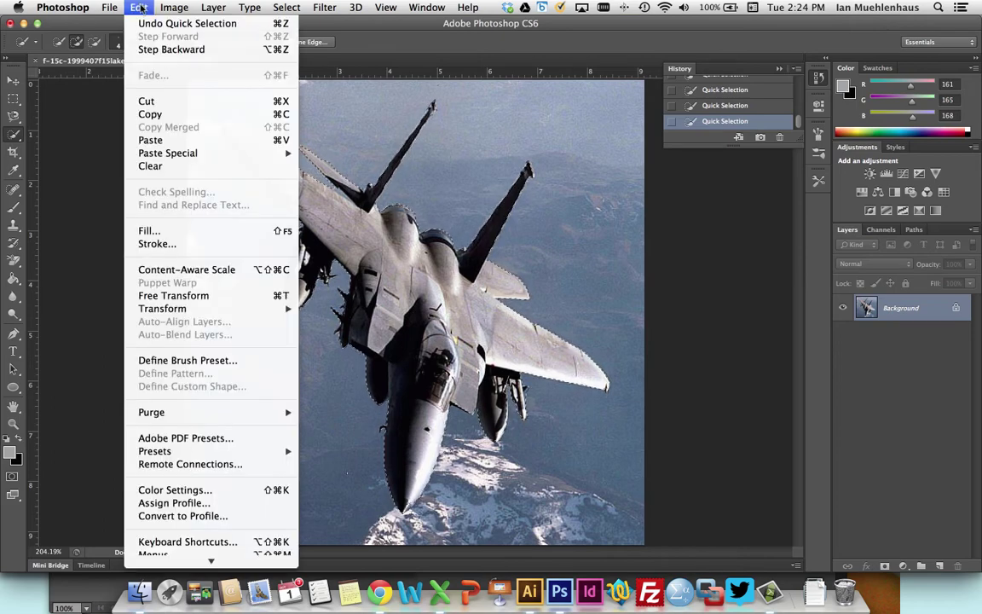
left_click(145, 116)
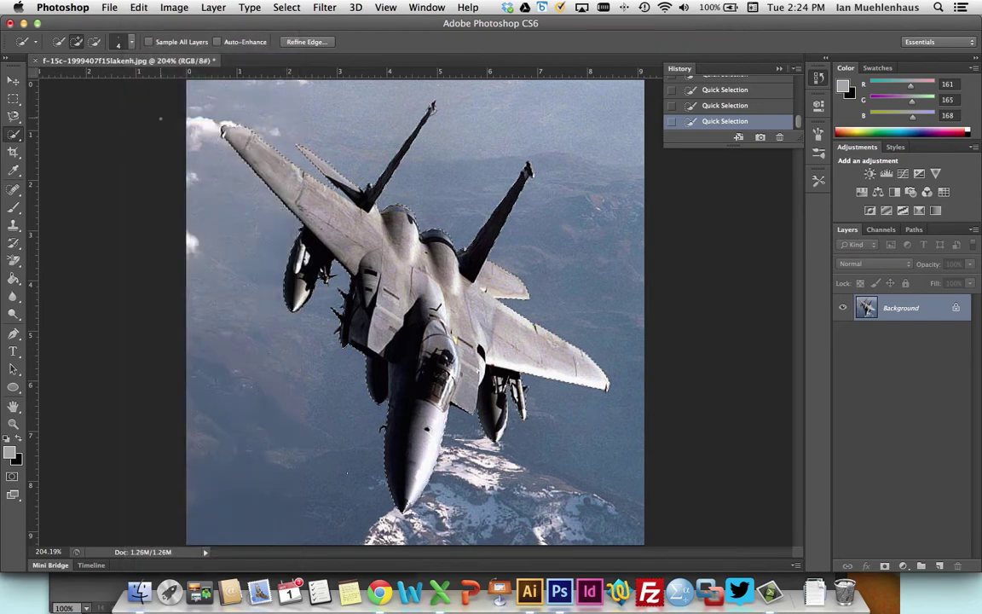
left_click(107, 9)
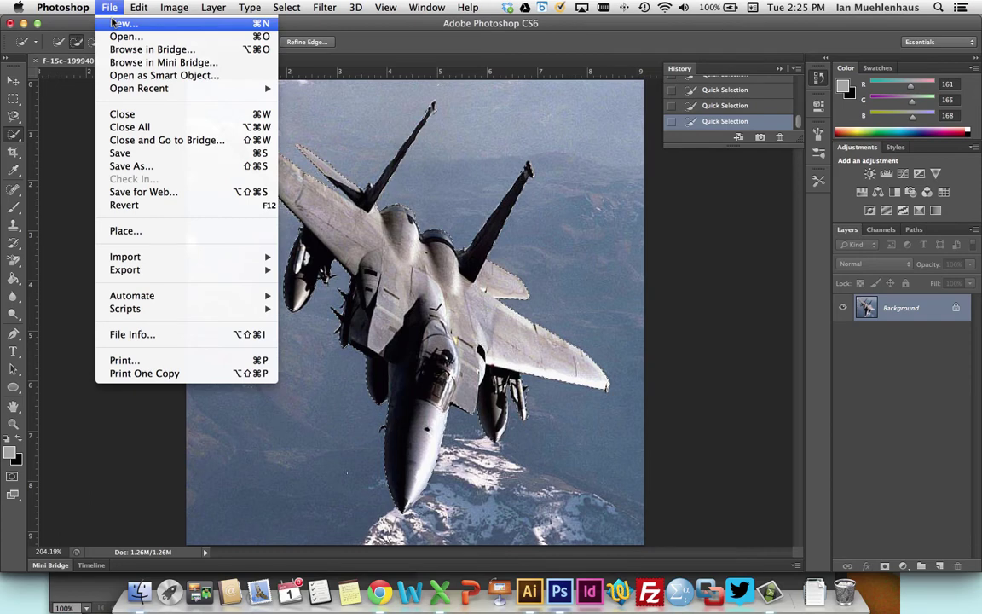
left_click(115, 23)
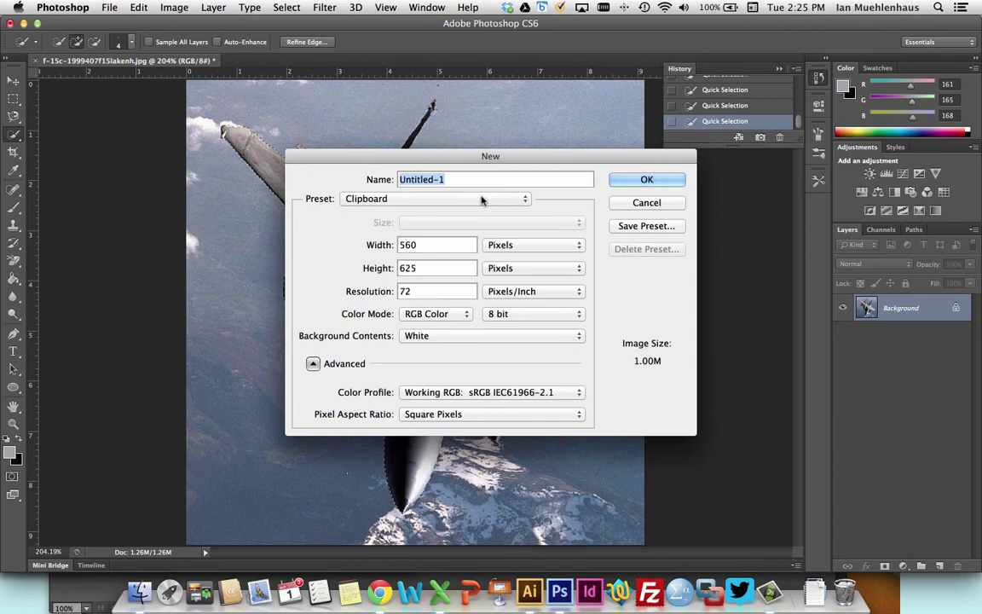
left_click(647, 180)
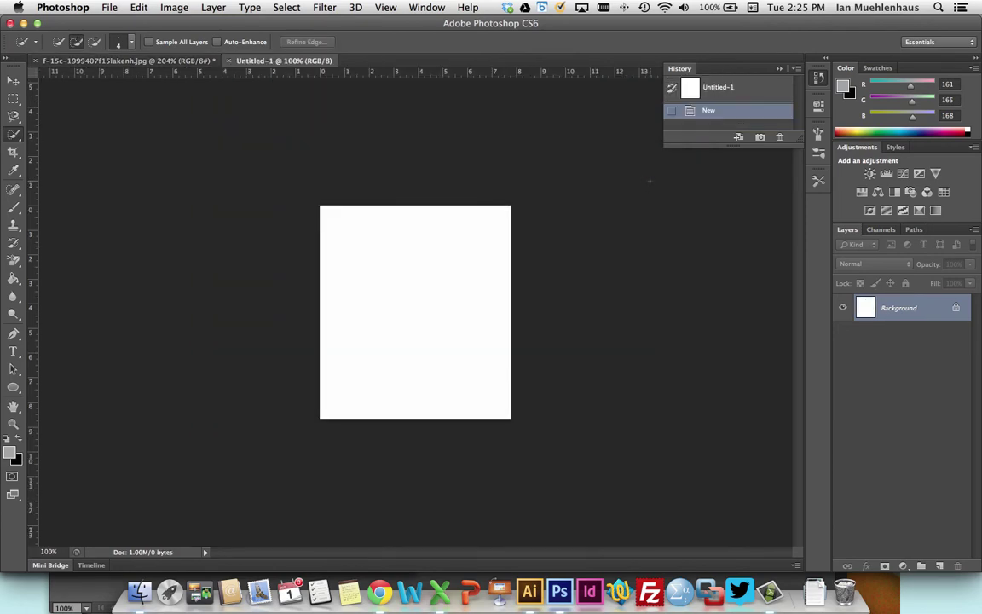
left_click(139, 7)
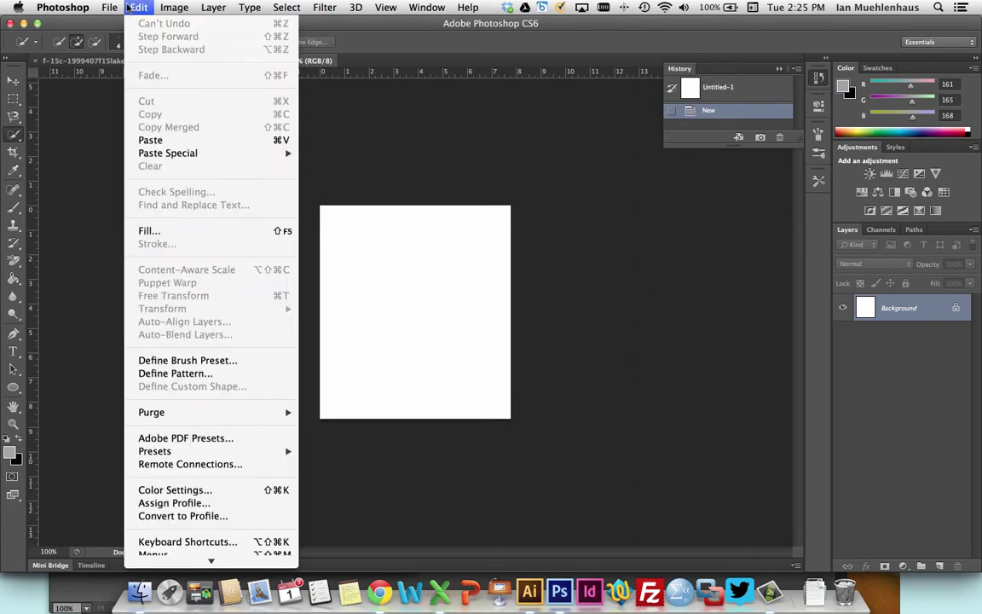
left_click(177, 137)
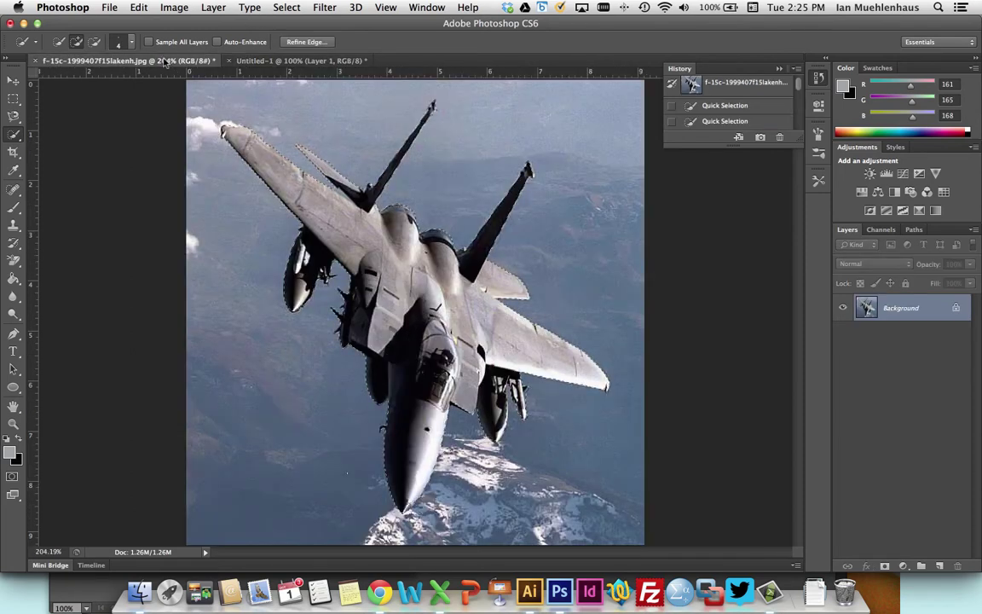
Return to the original jet photo and invert its selection so that the background is selected
left_click(128, 60)
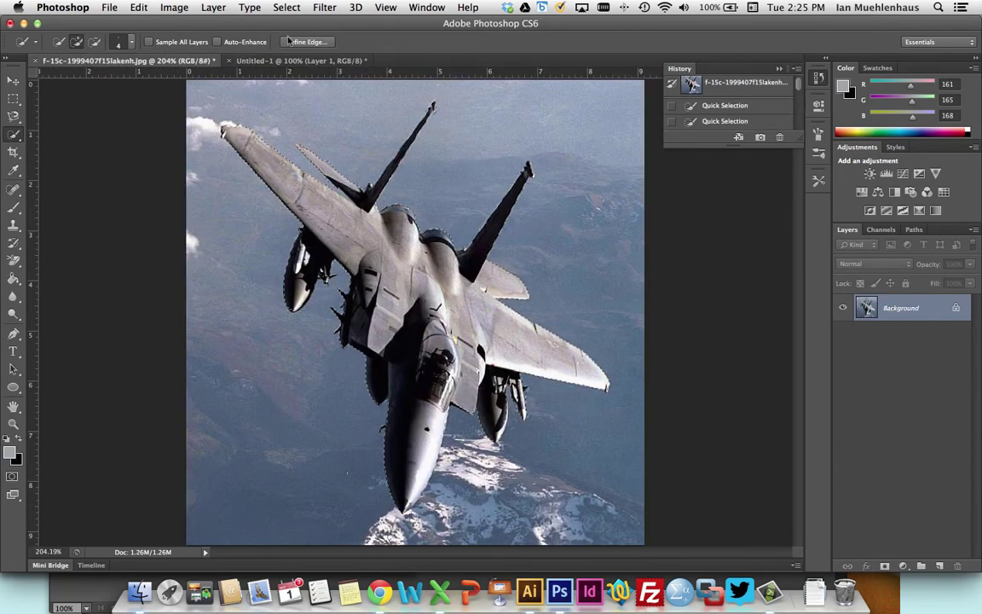
left_click(282, 11)
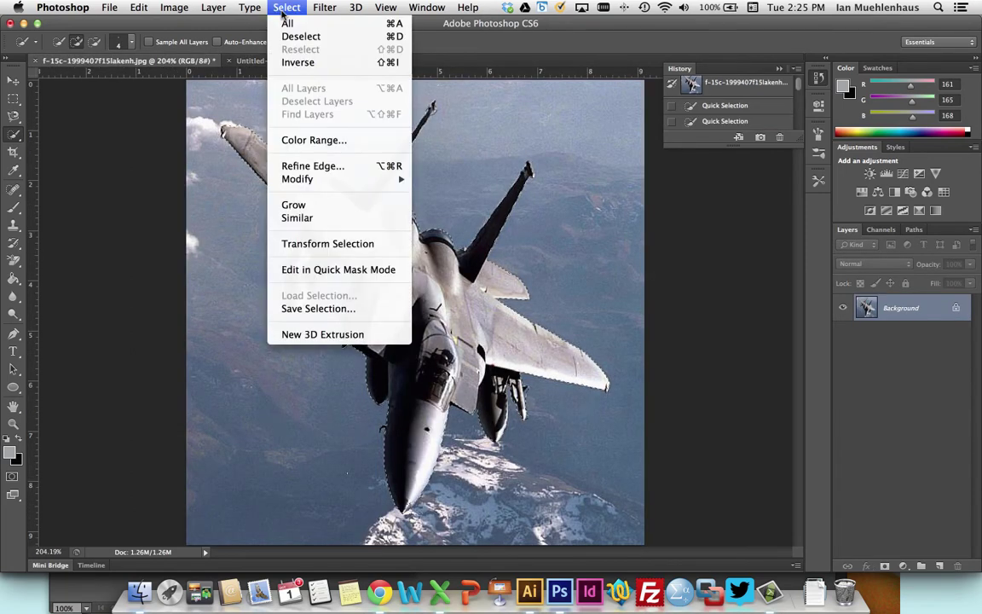
left_click(299, 63)
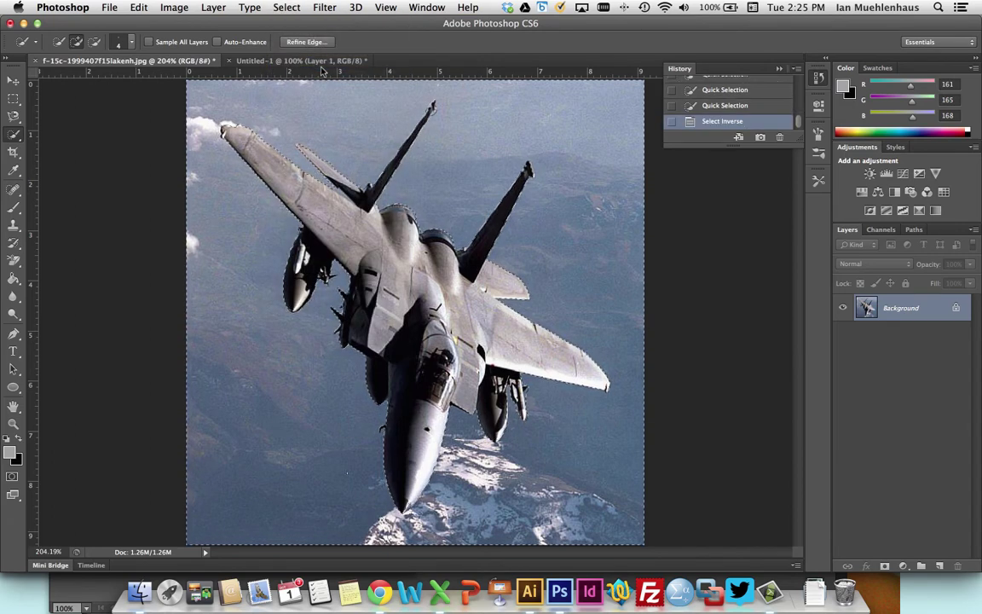
Fill the selected background around the jet with a bright green at 100% saturation and brightness, Normal mode and 100% opacity
key("shift+BackSpace")
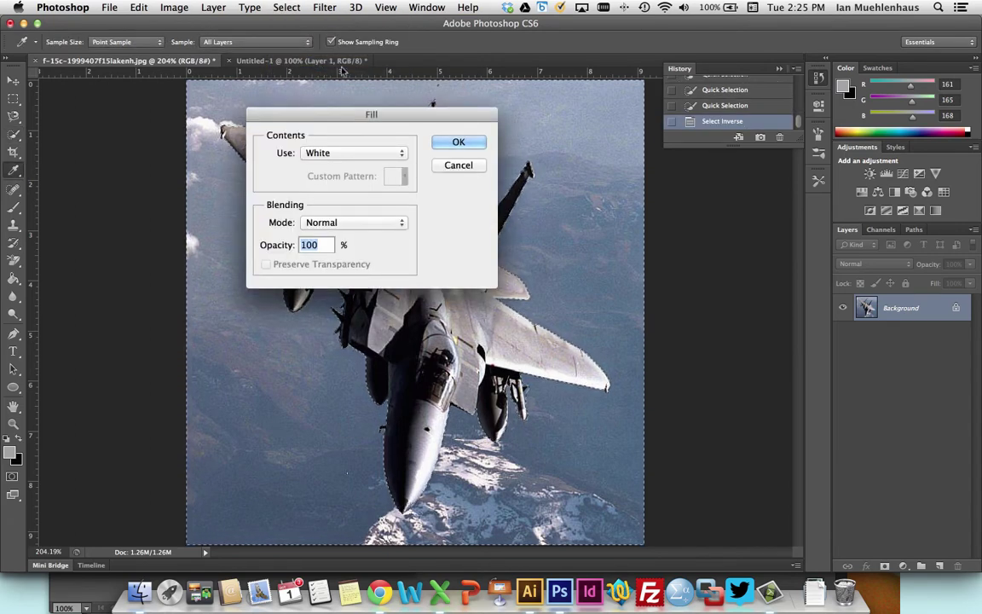
left_click_drag(371, 115, 330, 100)
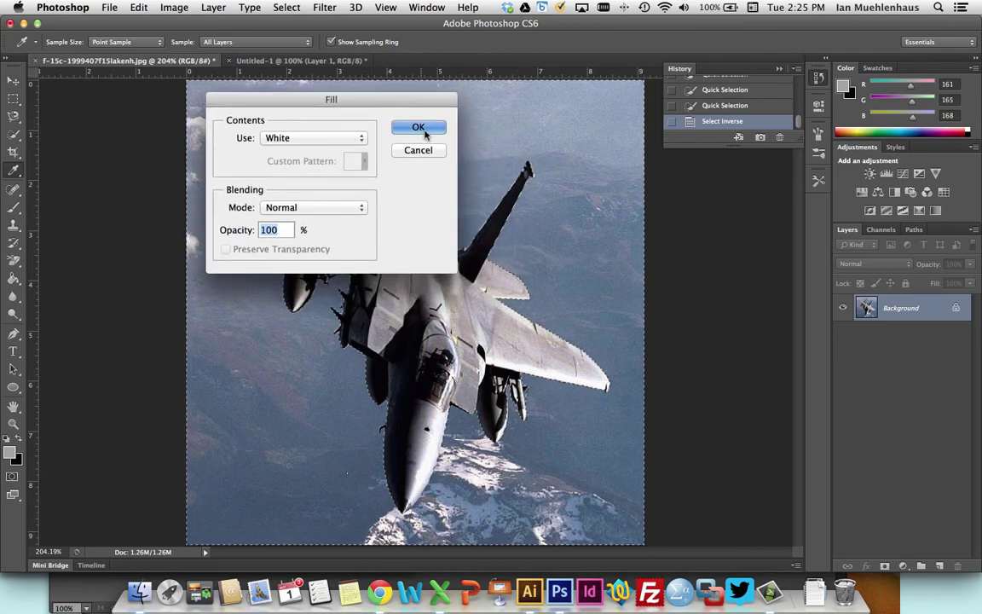
left_click(339, 137)
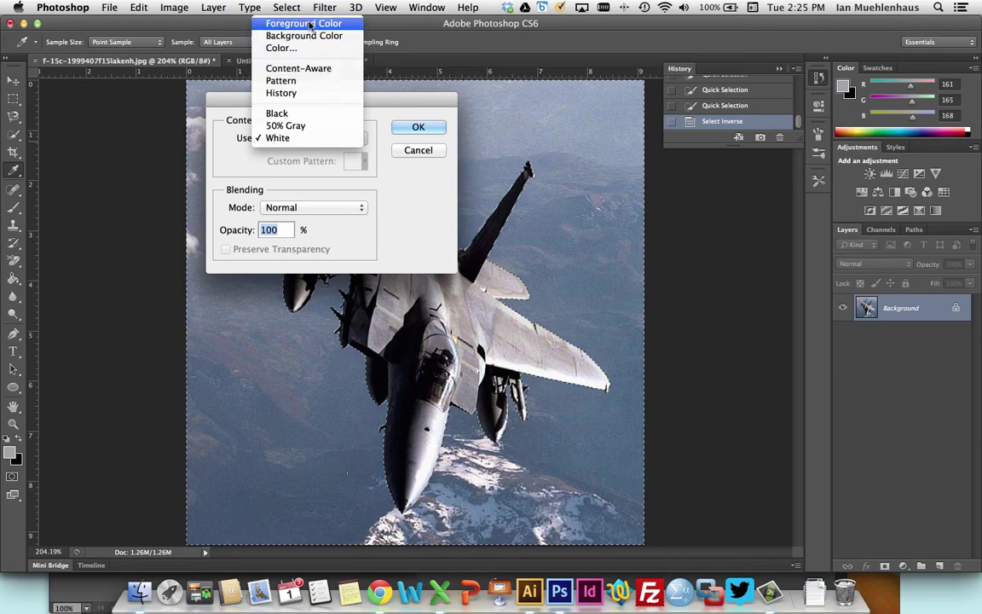
left_click(294, 48)
left_click_drag(636, 244, 652, 228)
left_click_drag(661, 315, 665, 347)
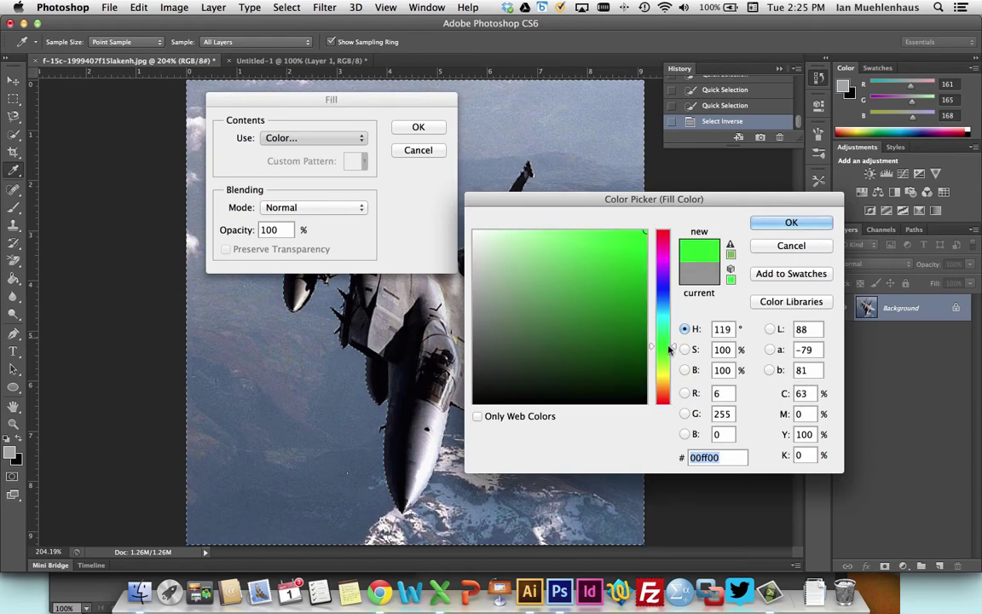
left_click(790, 224)
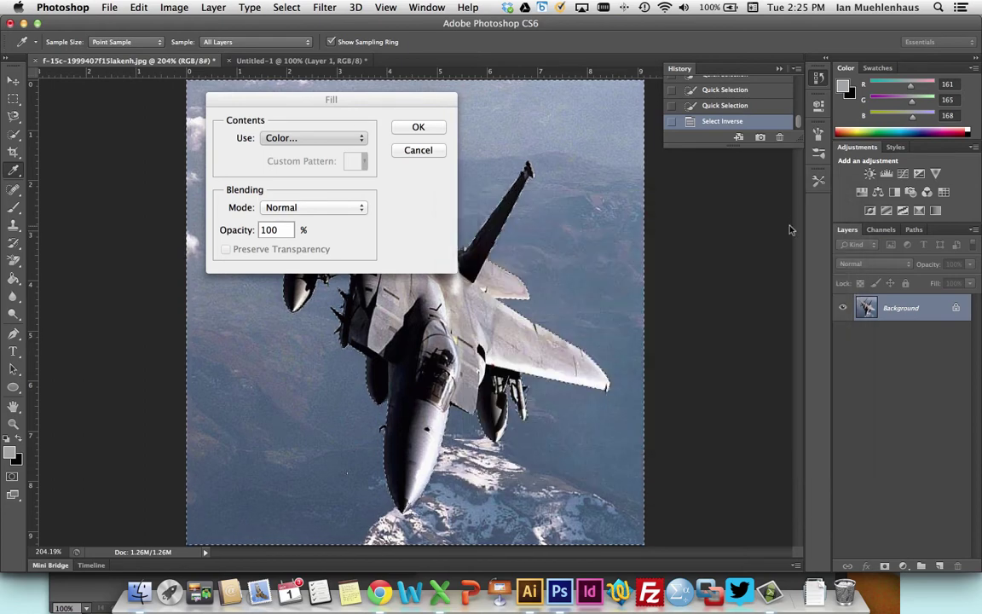
left_click(417, 128)
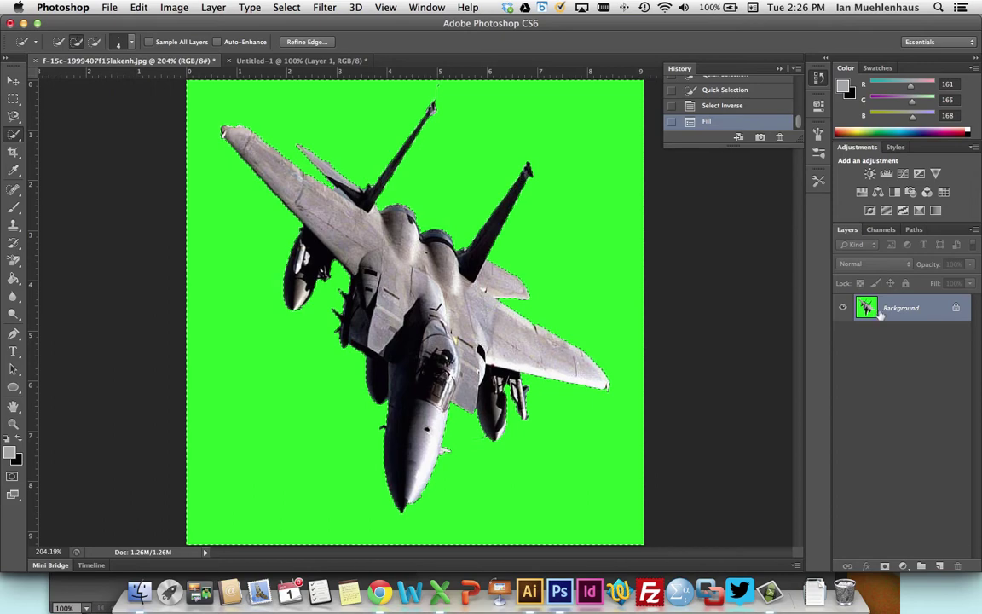
Duplicate the green-filled Background layer as Background copy and delete the original locked layer
right_click(906, 312)
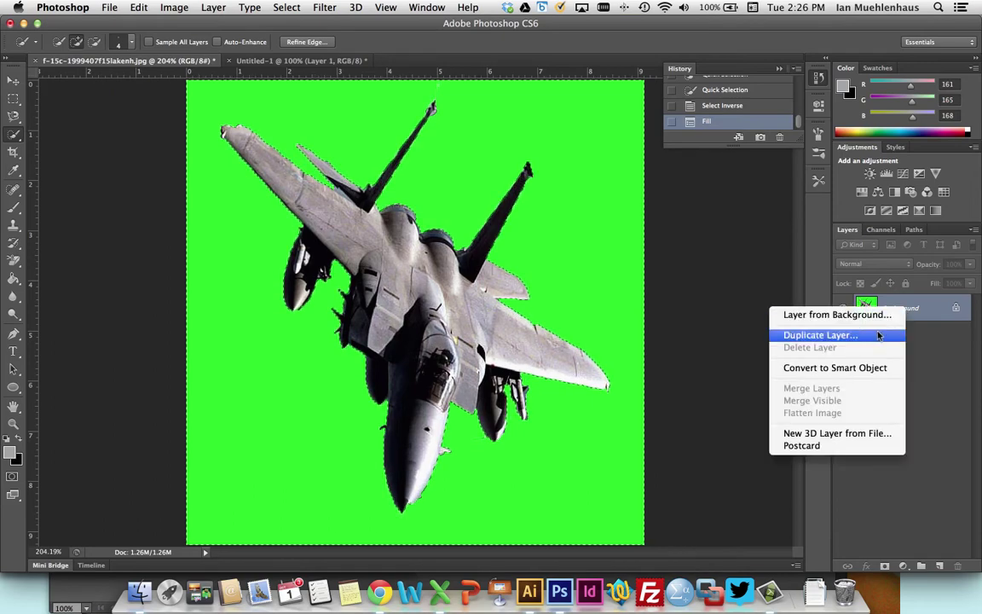
left_click(869, 333)
left_click(790, 338)
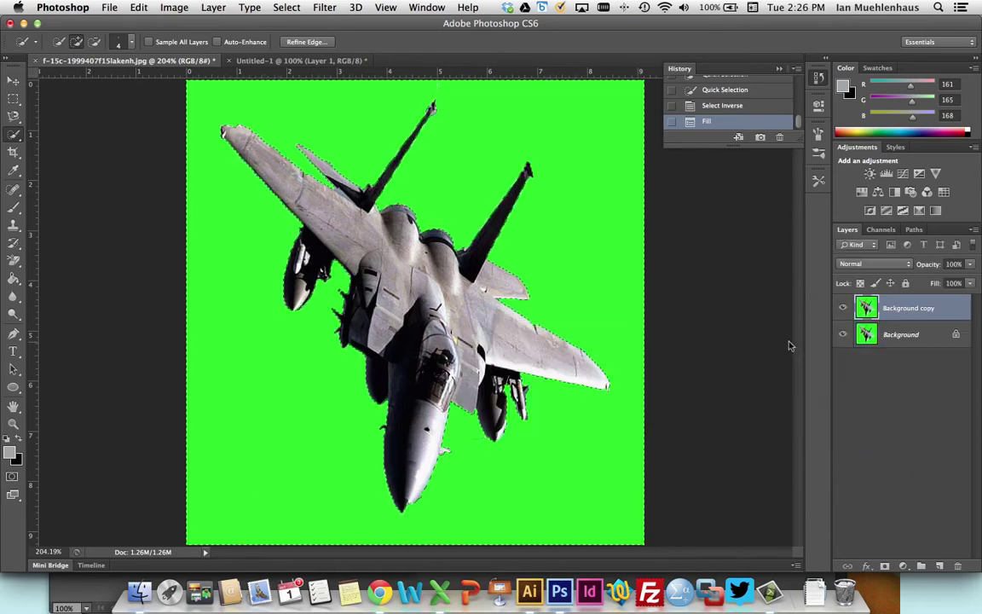
left_click_drag(906, 335, 958, 566)
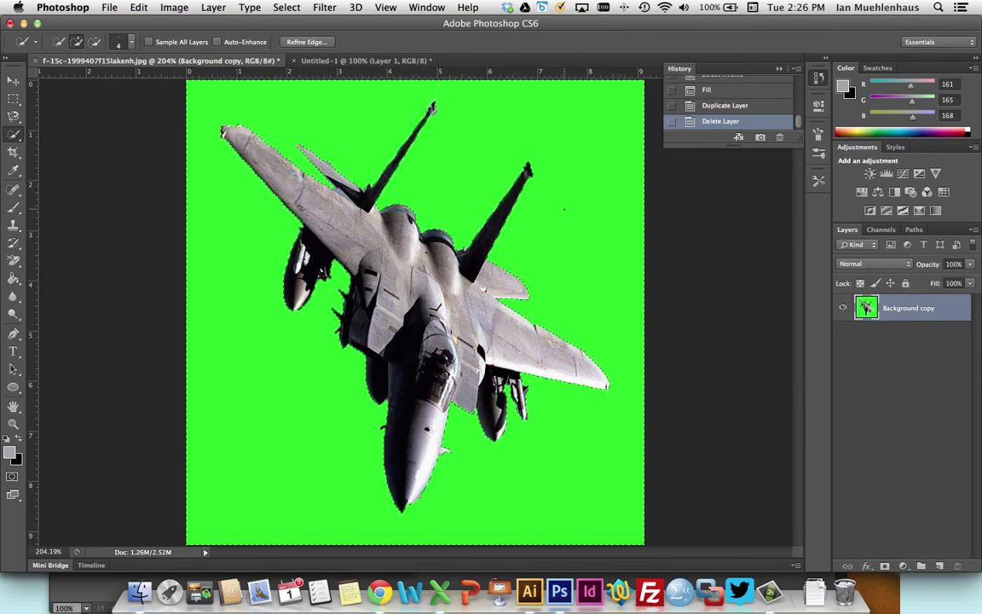
Clear the selected green area from the Background copy layer to leave the jet on transparency
key("Delete")
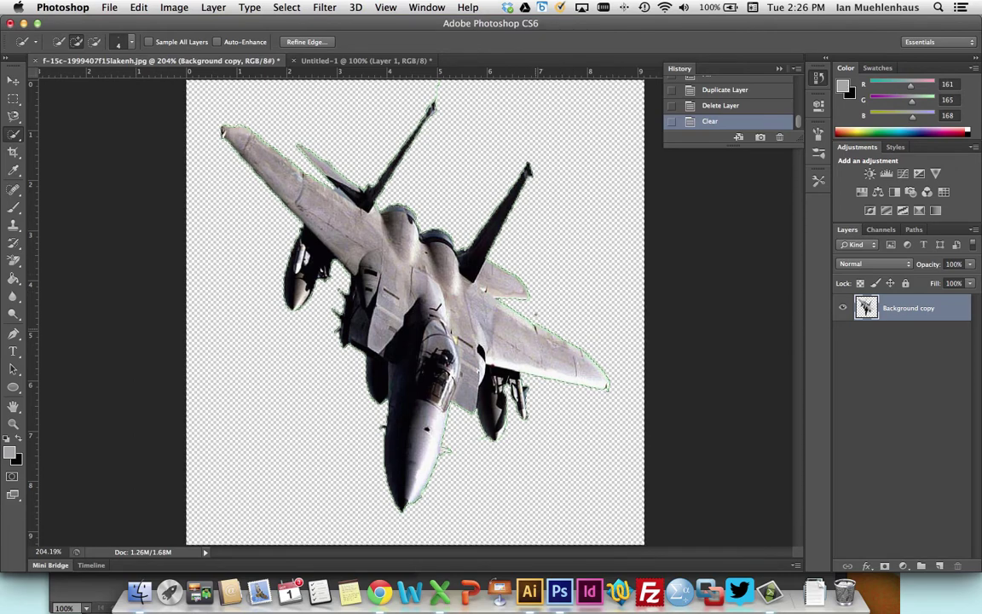
key("v")
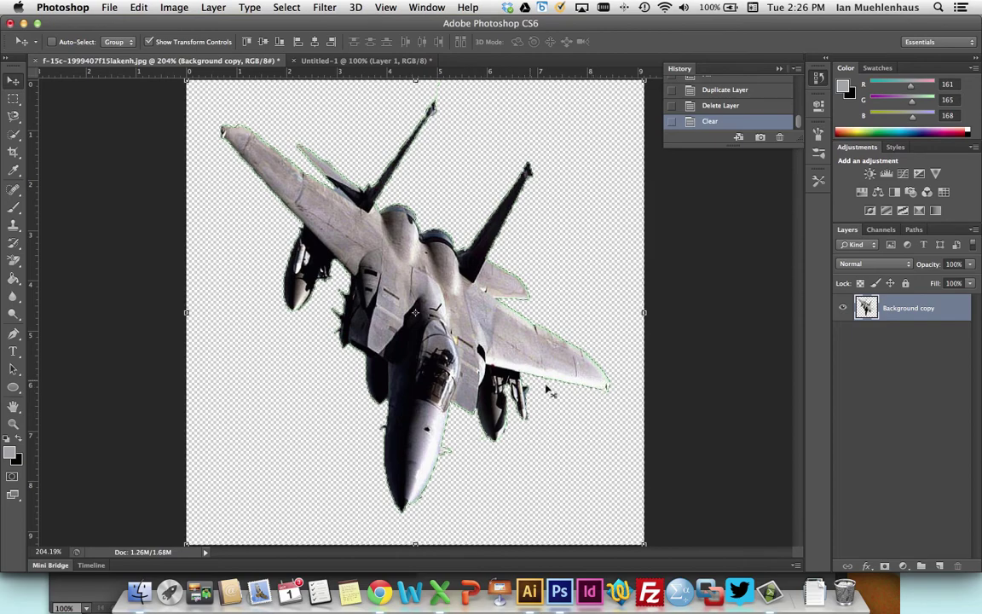
scroll(582, 355, "down", 10)
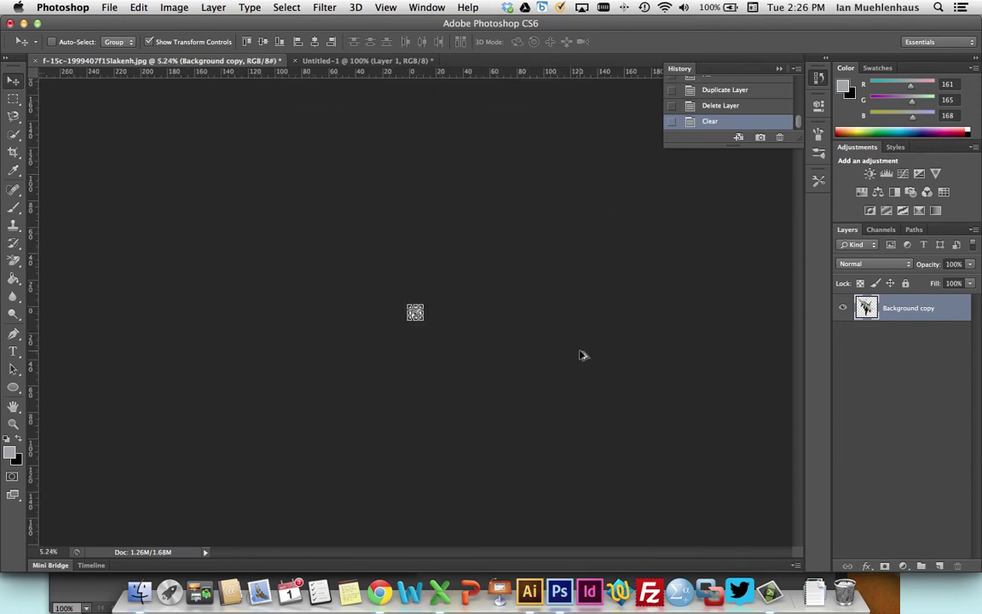
scroll(583, 355, "up", 12)
scroll(579, 355, "up", 2)
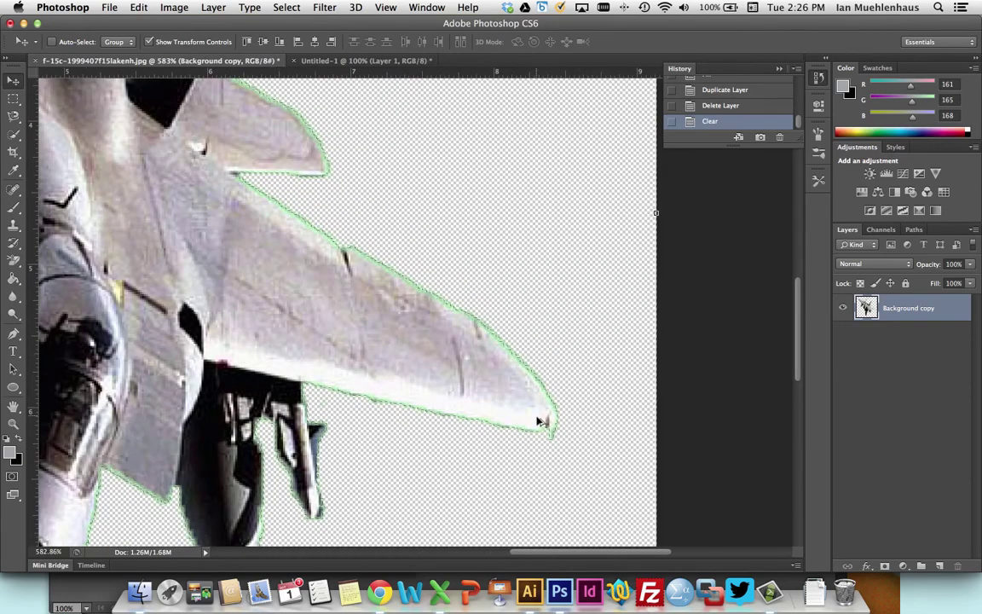
Switch to the Untitled-1 document and examine the pasted jet's outline closely for leftover background fragments
left_click(356, 61)
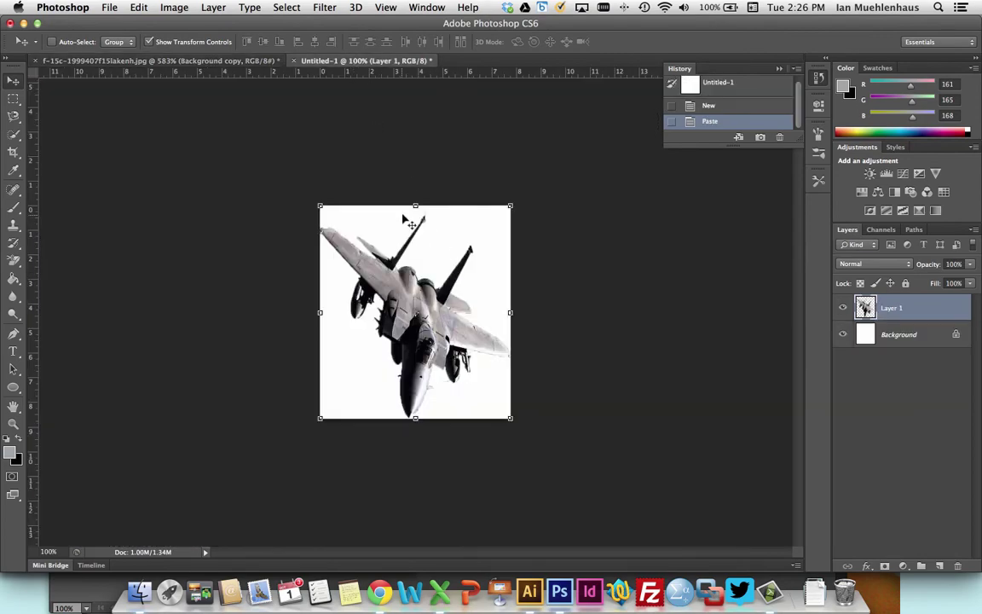
key("z")
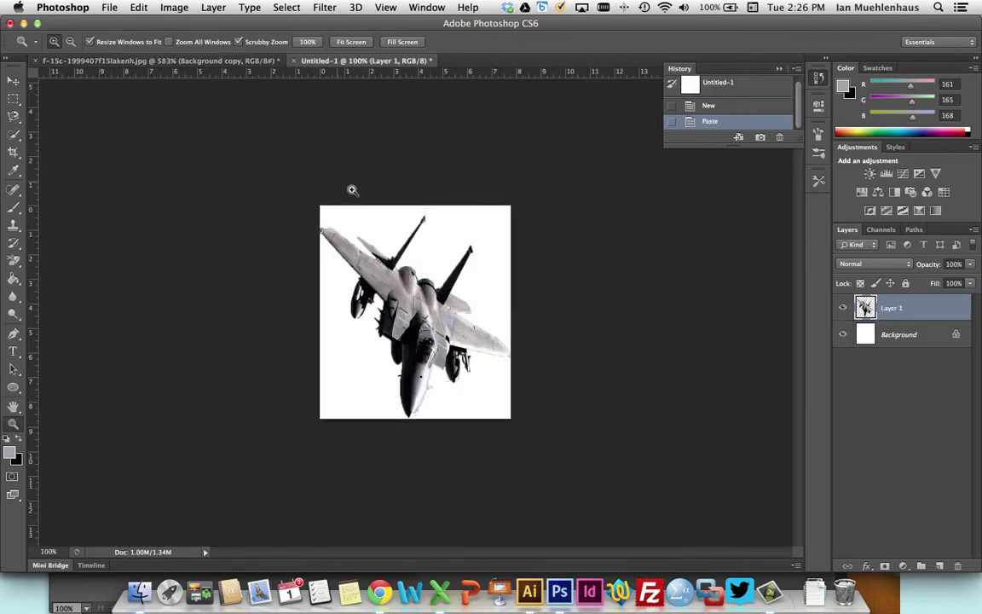
left_click_drag(292, 180, 371, 242)
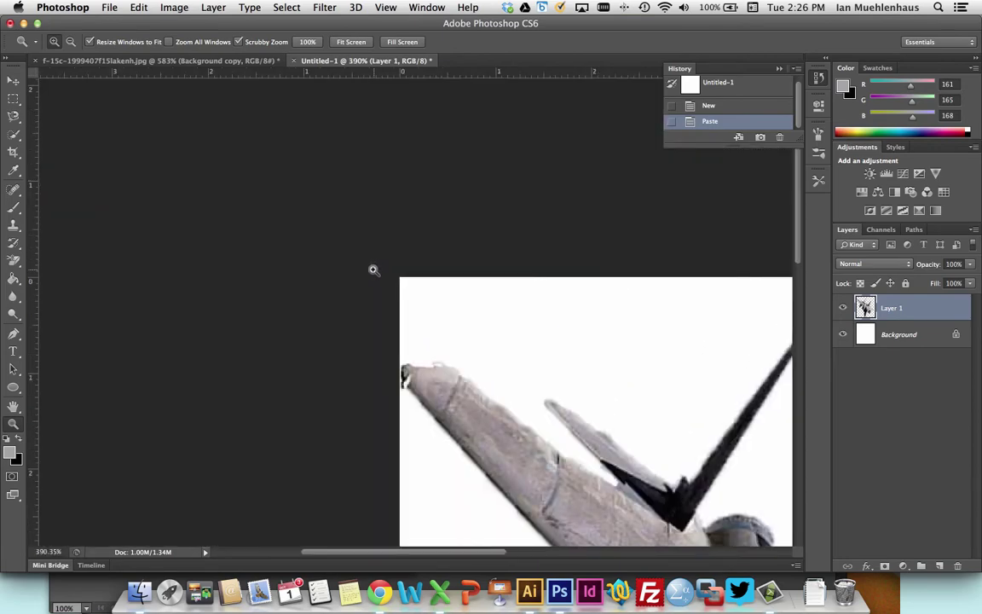
key("space")
left_click_drag(567, 368, 380, 298)
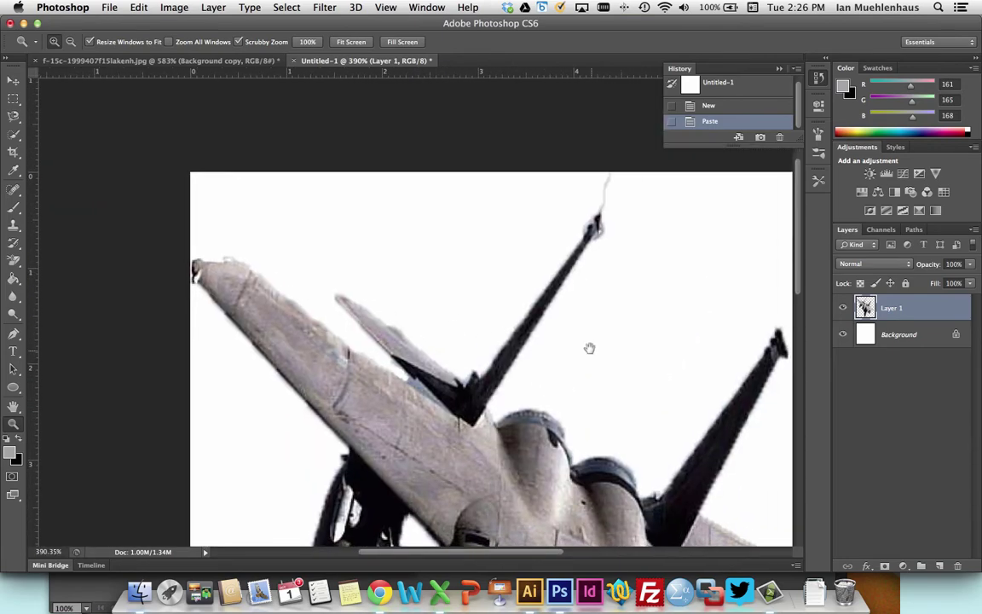
left_click_drag(590, 346, 473, 184)
left_click_drag(562, 401, 477, 162)
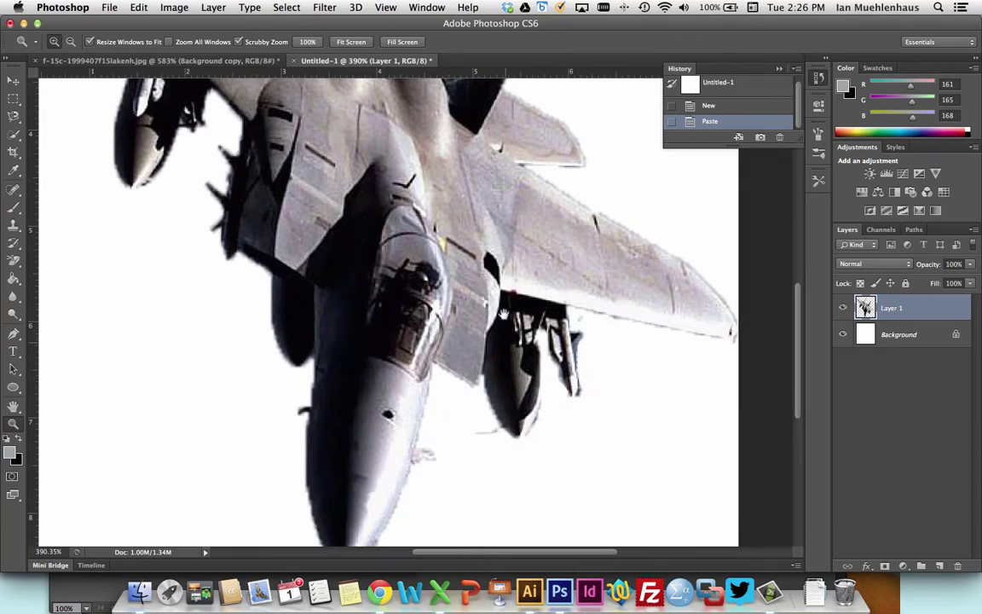
left_click_drag(500, 366, 523, 250)
key("super+r")
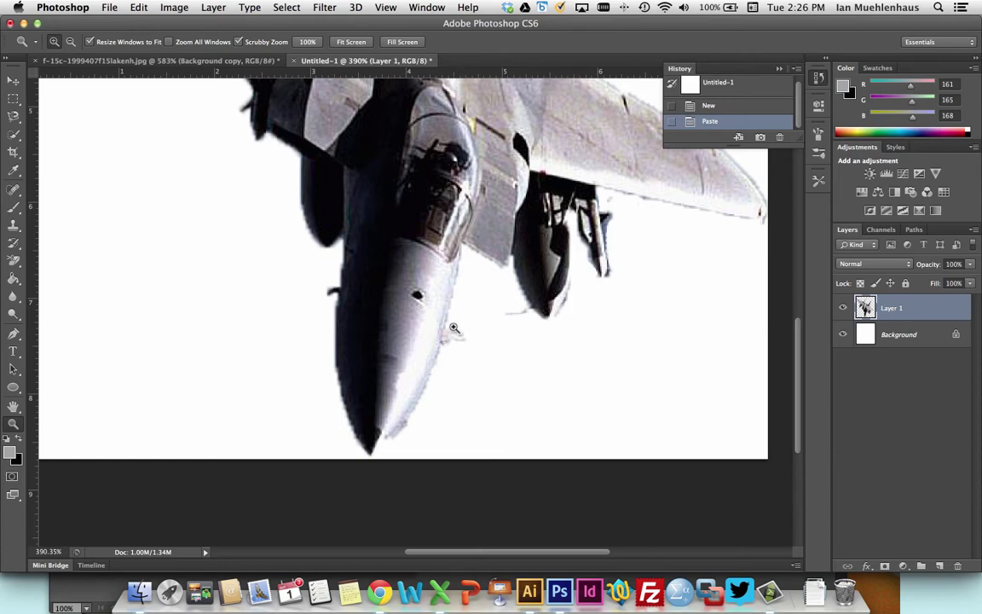
Erase the stray fragments beside the jet's nose and next to the tip of the lower-right missile with a 13 px Eraser
left_click(14, 191)
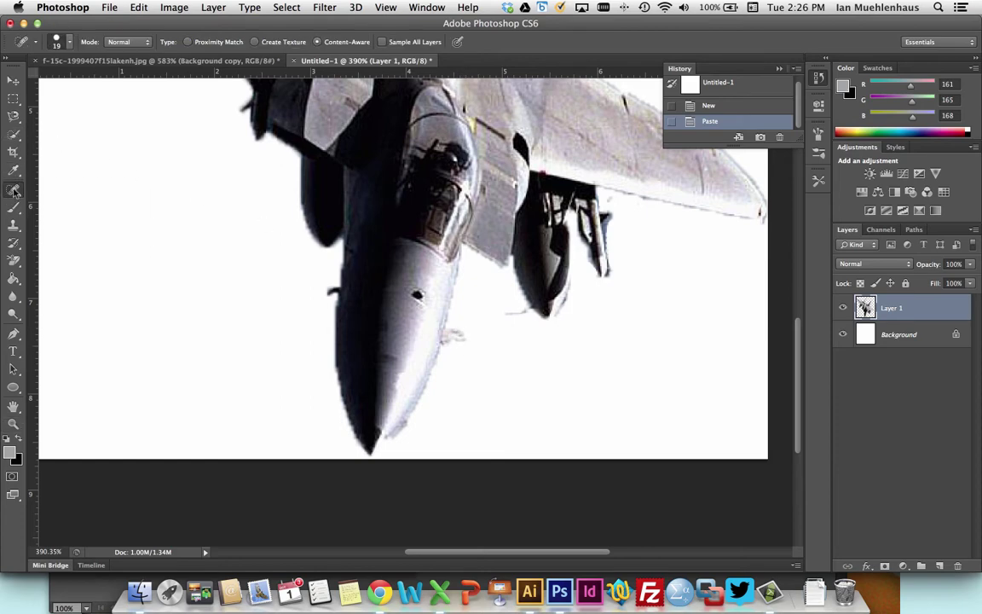
left_click(13, 190)
left_click(10, 190)
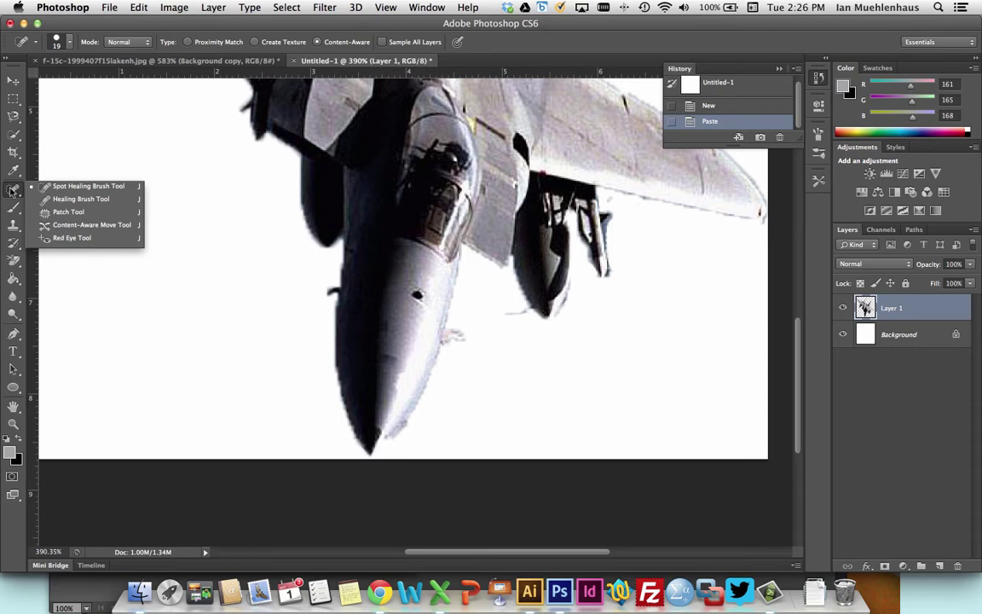
left_click(12, 261)
left_click(44, 258)
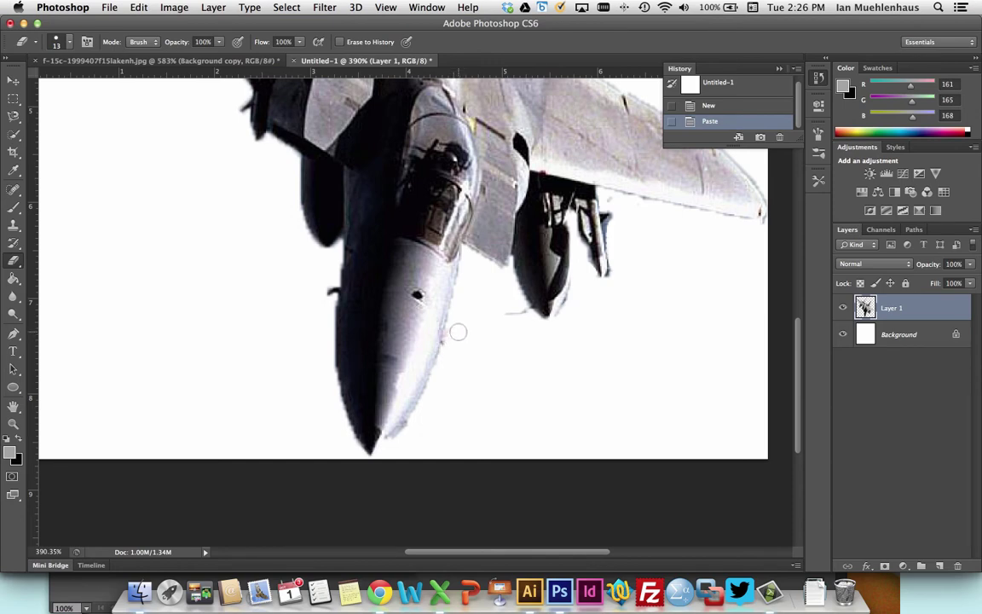
left_click(458, 331)
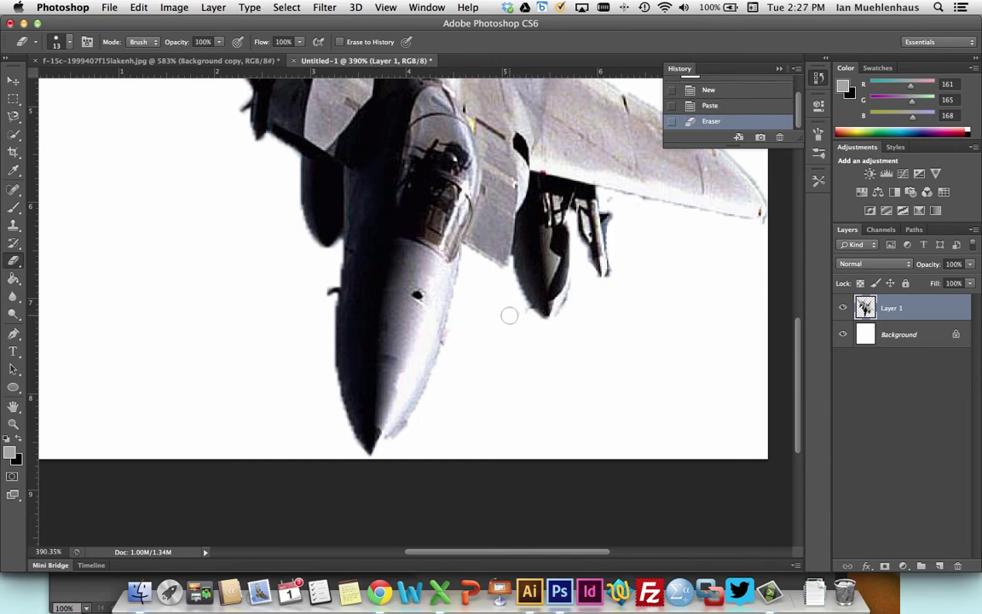
left_click(509, 316)
left_click(522, 309)
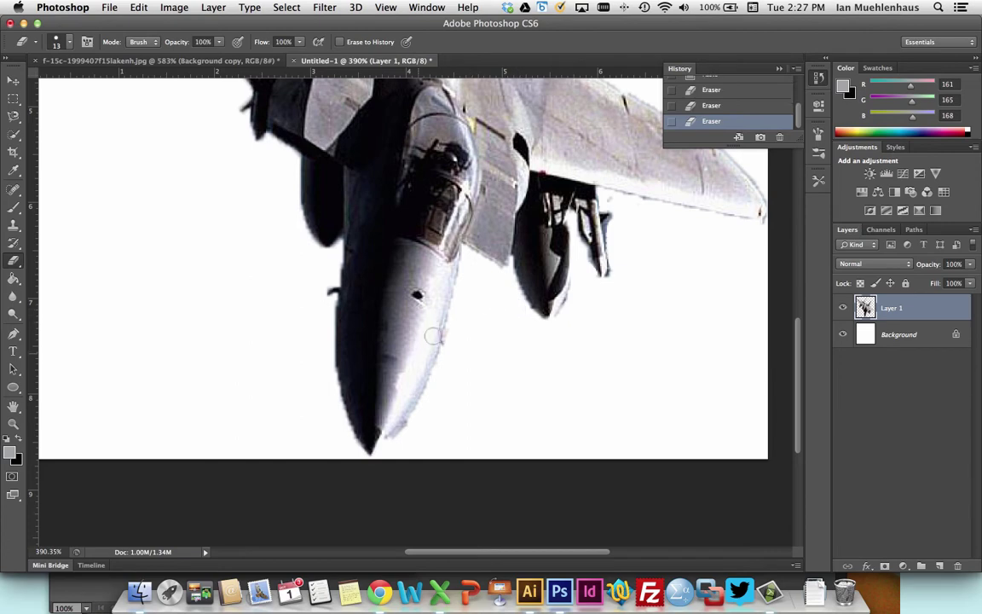
Erase the thin stray line and the leftover background around the tip of the jet's upper-left vertical tail fin
left_click_drag(685, 202, 570, 406)
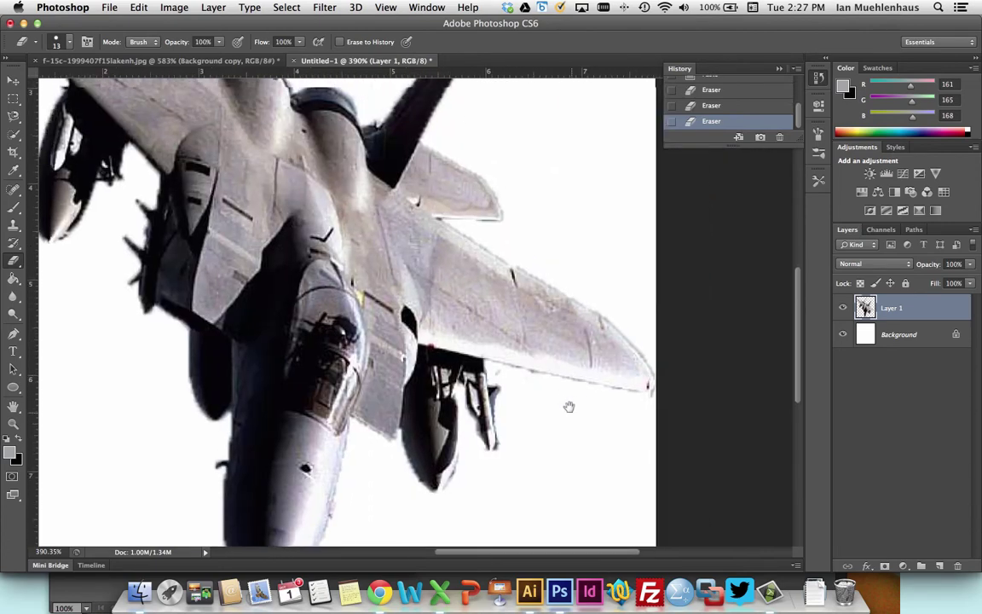
left_click_drag(499, 166, 574, 354)
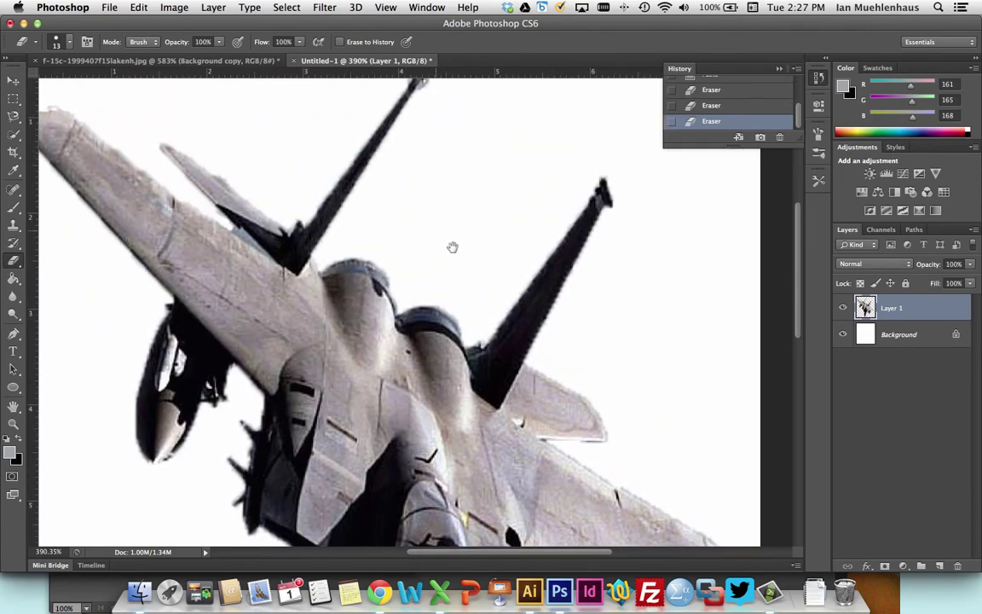
left_click_drag(407, 222, 553, 377)
left_click_drag(537, 208, 546, 175)
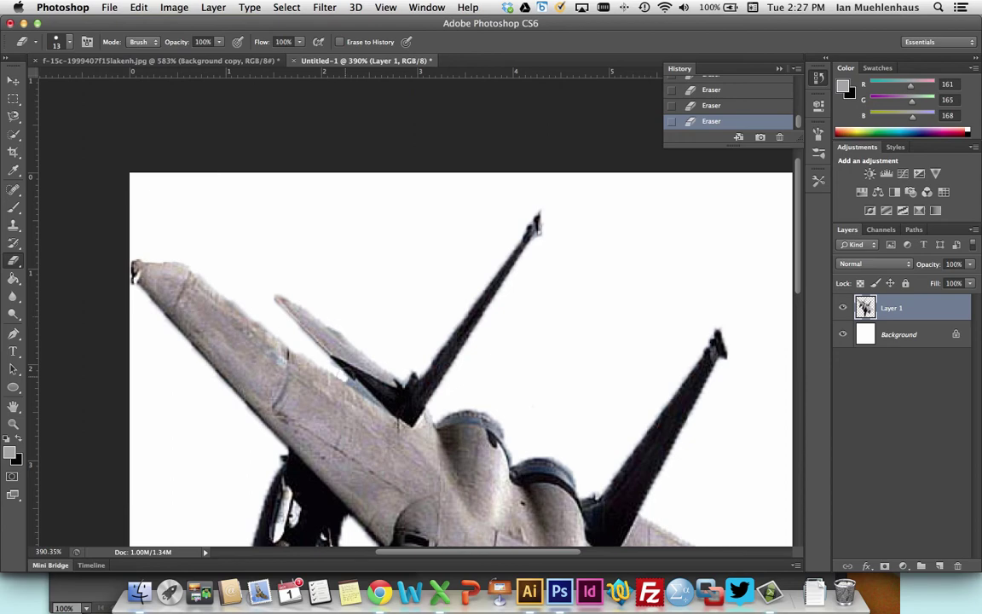
Set the Eraser's brush size to 4 px for finer cleanup
left_click(70, 44)
left_click_drag(31, 83, 26, 85)
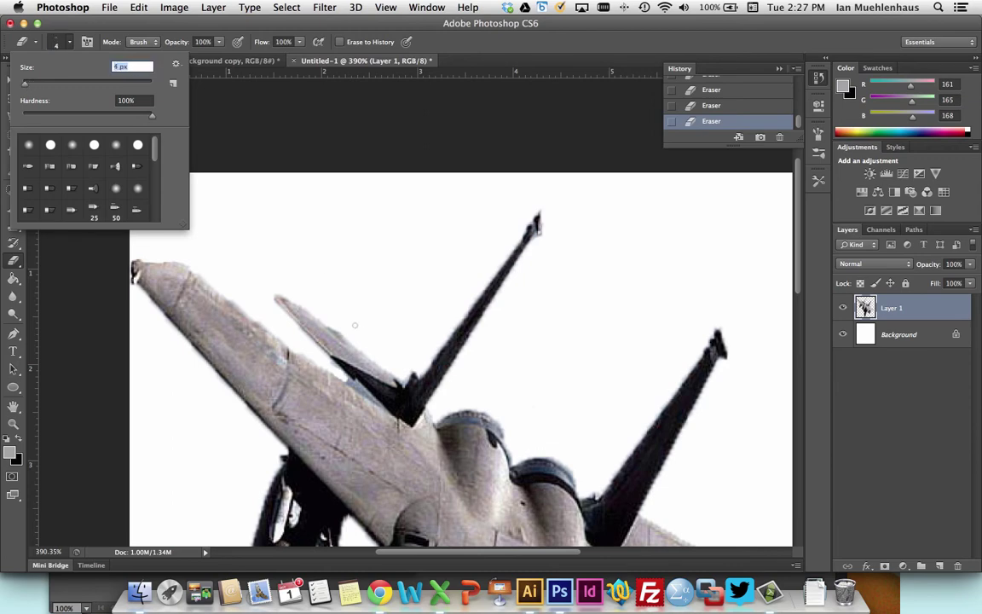
scroll(326, 341, "down", 5)
scroll(327, 341, "up", 8)
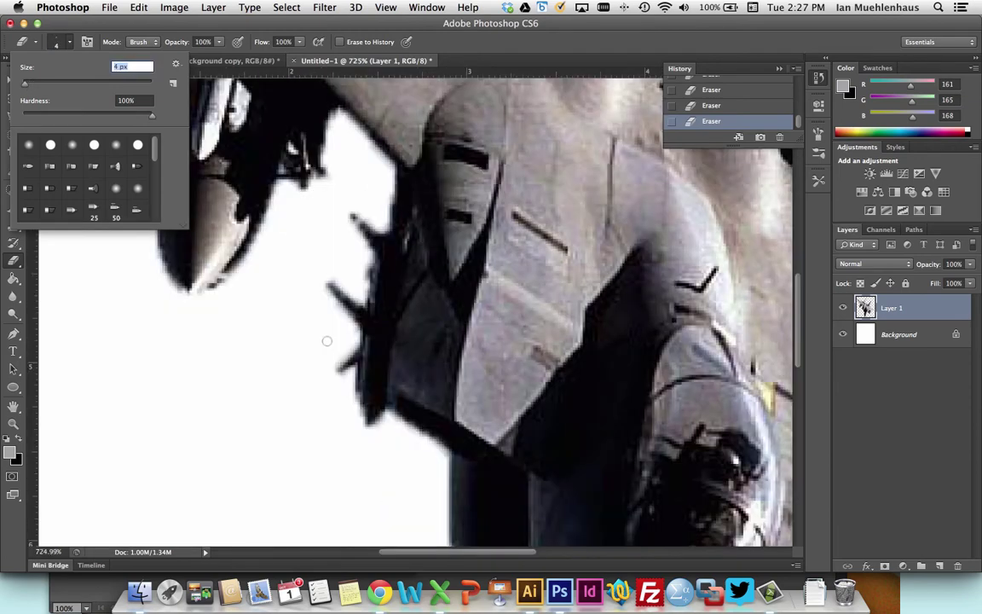
key("space")
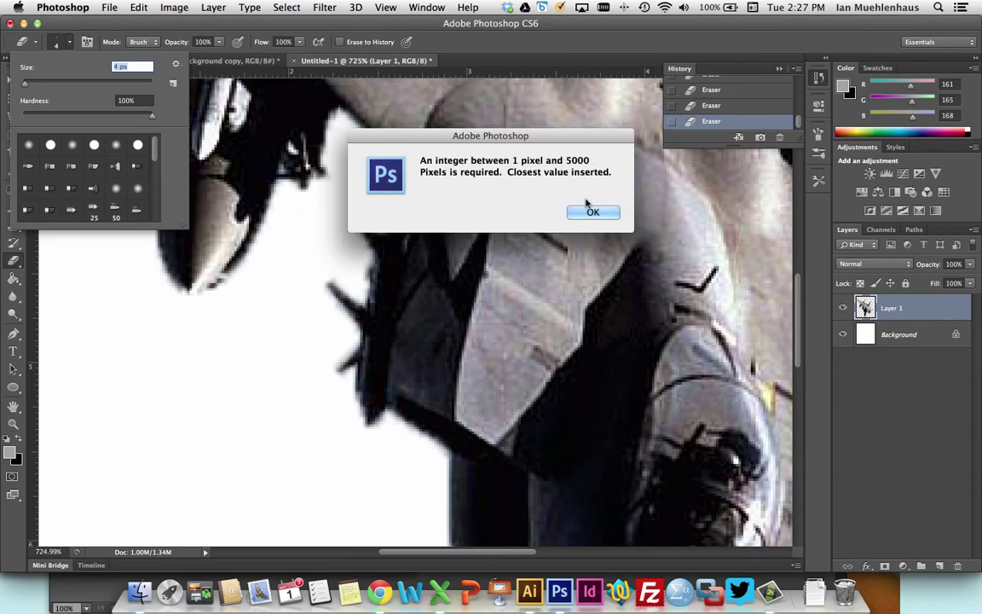
left_click(593, 213)
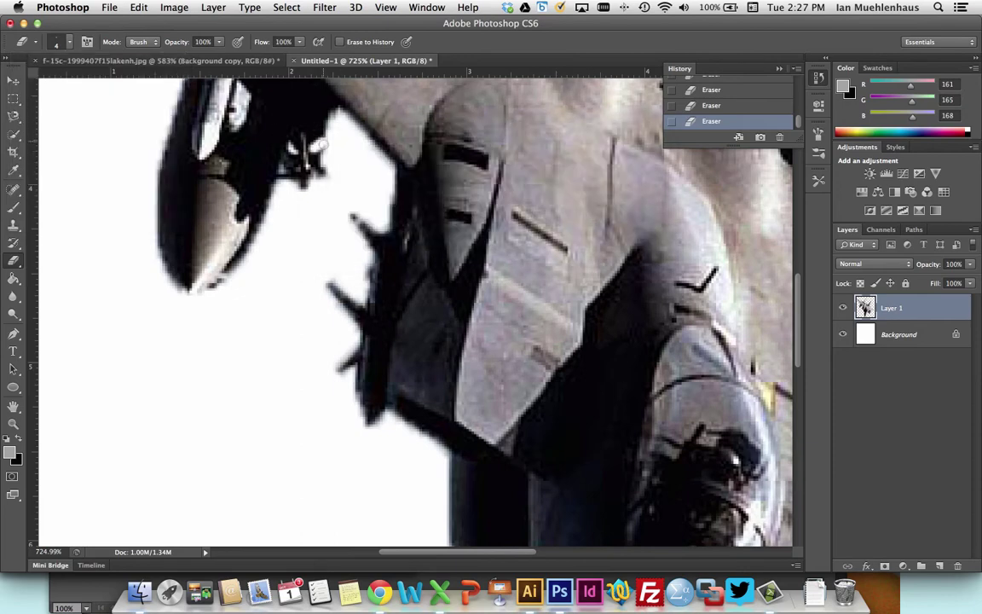
Erase the leftover background in the gap between the jet's upper-left wing and the adjacent tailplane with the 4 px Eraser
scroll(294, 147, "up", 2)
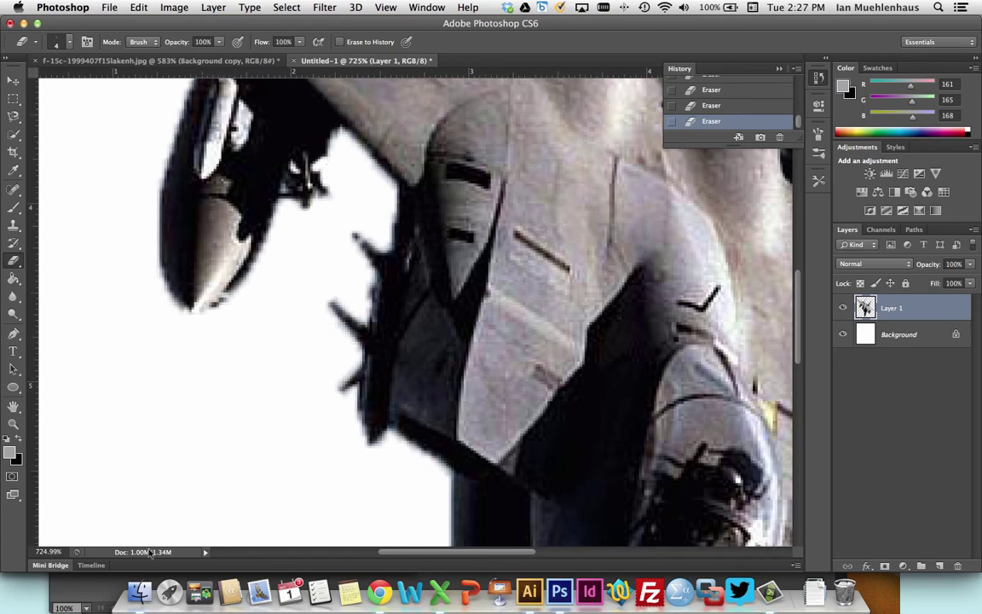
left_click(12, 406)
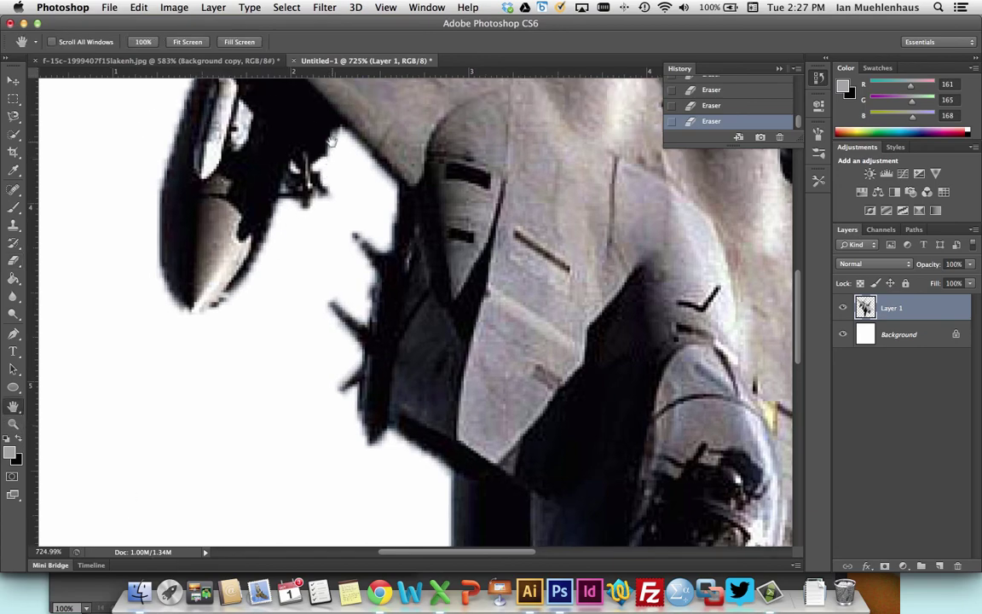
left_click_drag(300, 129, 361, 358)
scroll(361, 358, "up", 5)
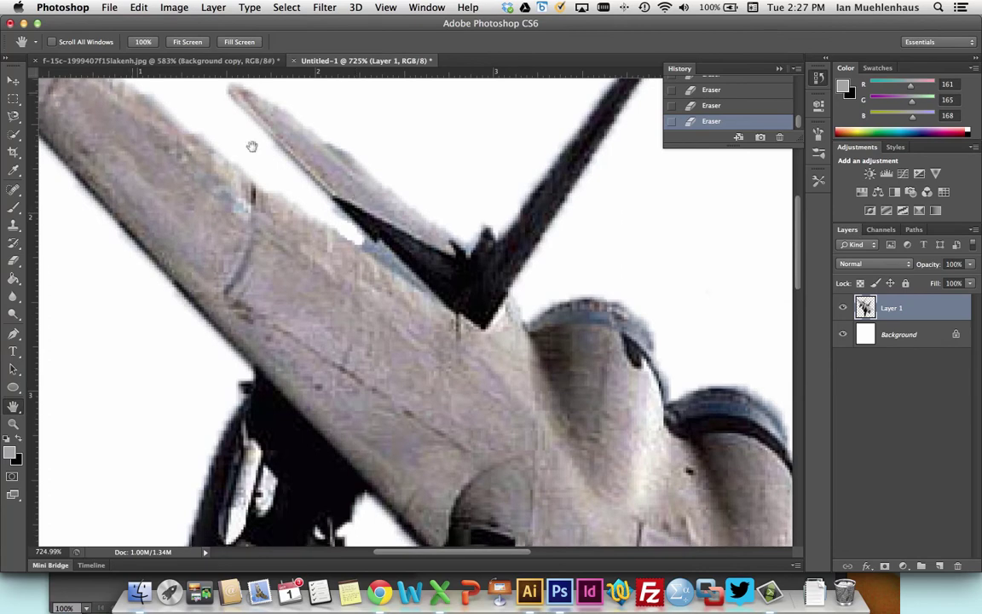
left_click(13, 259)
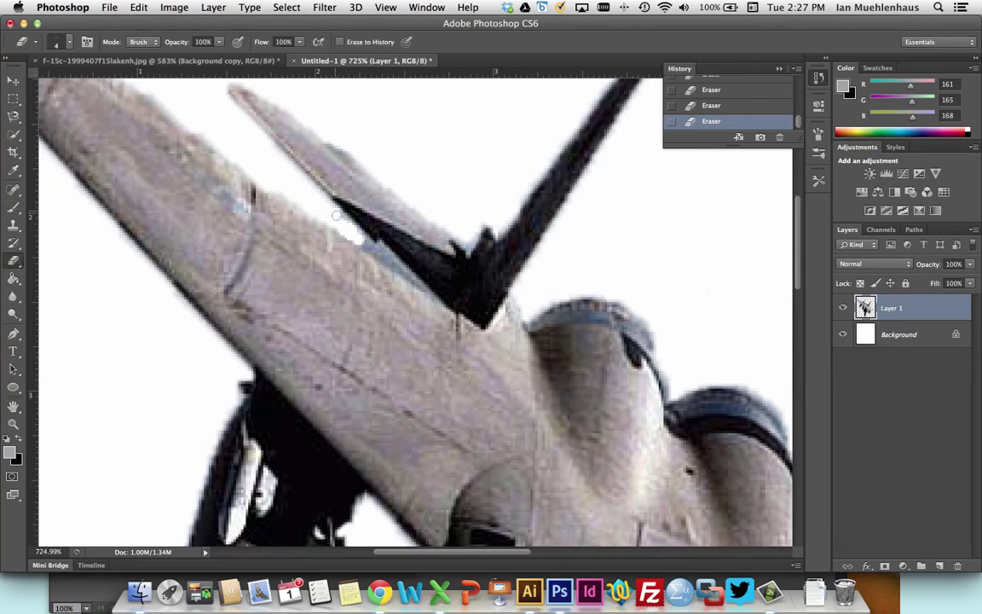
mouse_move(368, 244)
left_mouse_down()
mouse_move(376, 248)
mouse_move(365, 234)
left_mouse_up()
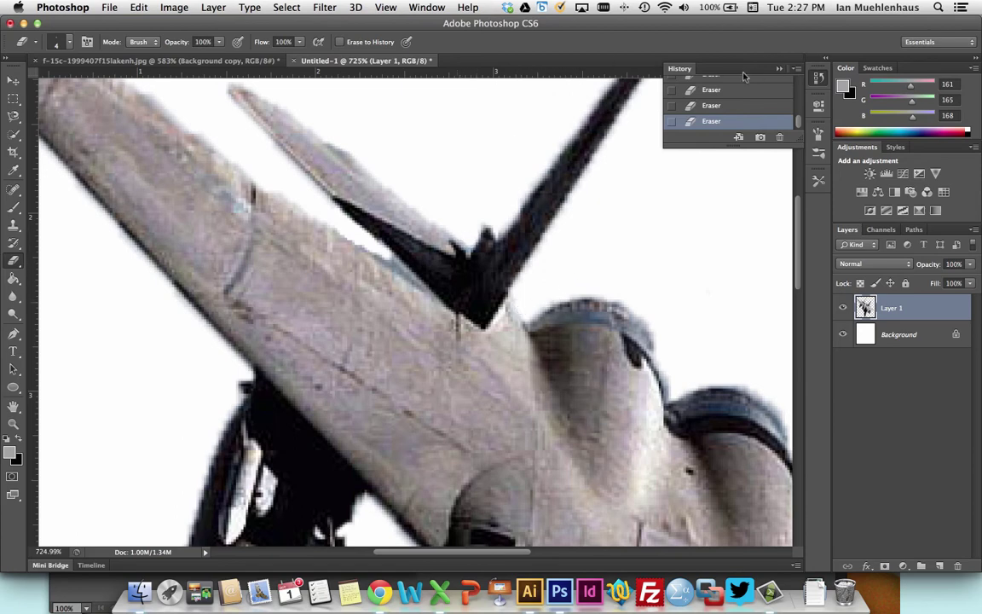
Delete the white Background layer so only the jet layer remains, and fit the whole image in view
left_click(917, 336)
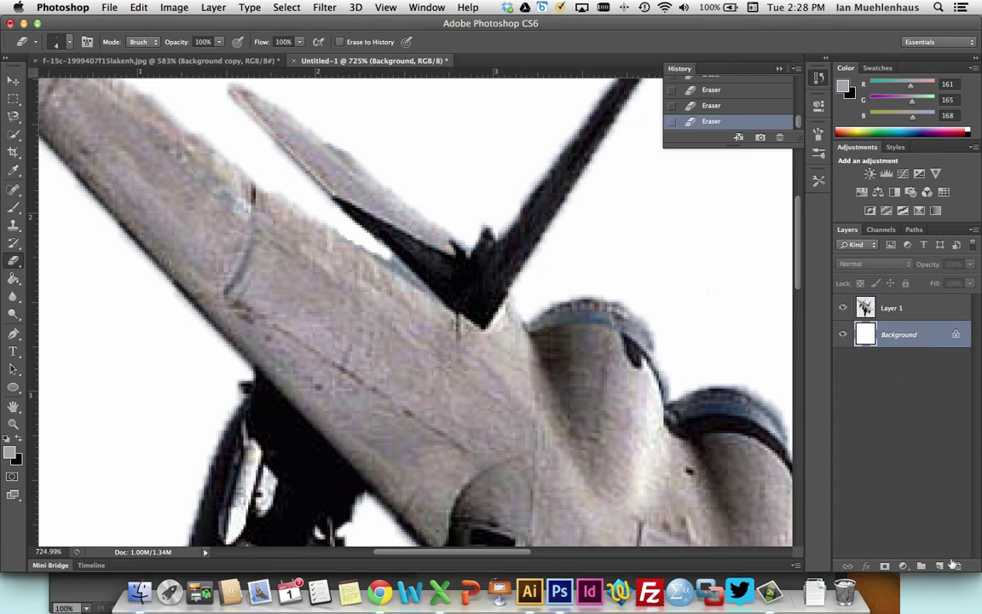
left_click(954, 565)
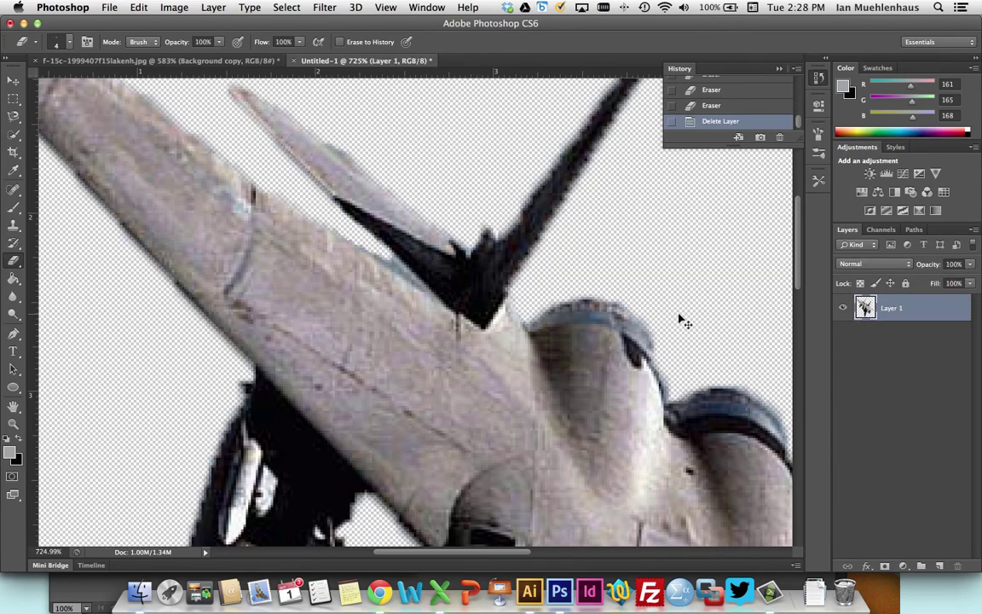
key("super+0")
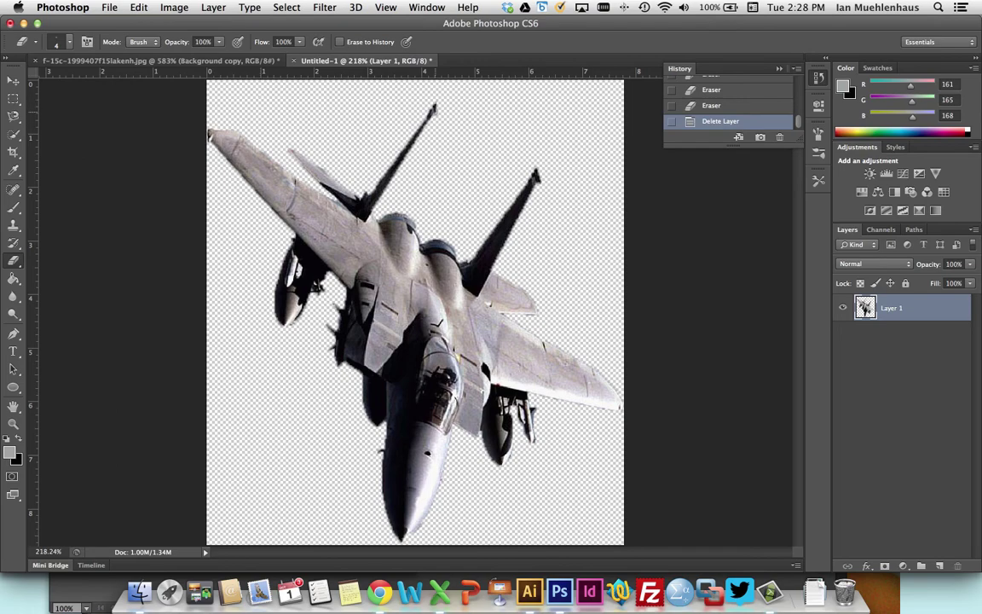
Save the document in the Photoshop Tutorial folder as a TIFF file named plane, keeping its layers
left_click(109, 6)
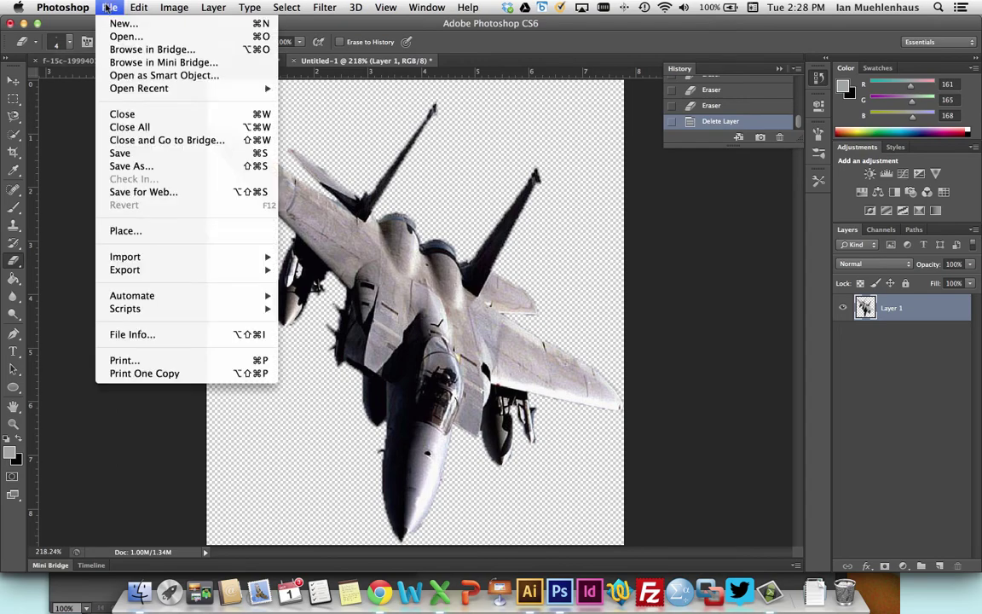
left_click(124, 152)
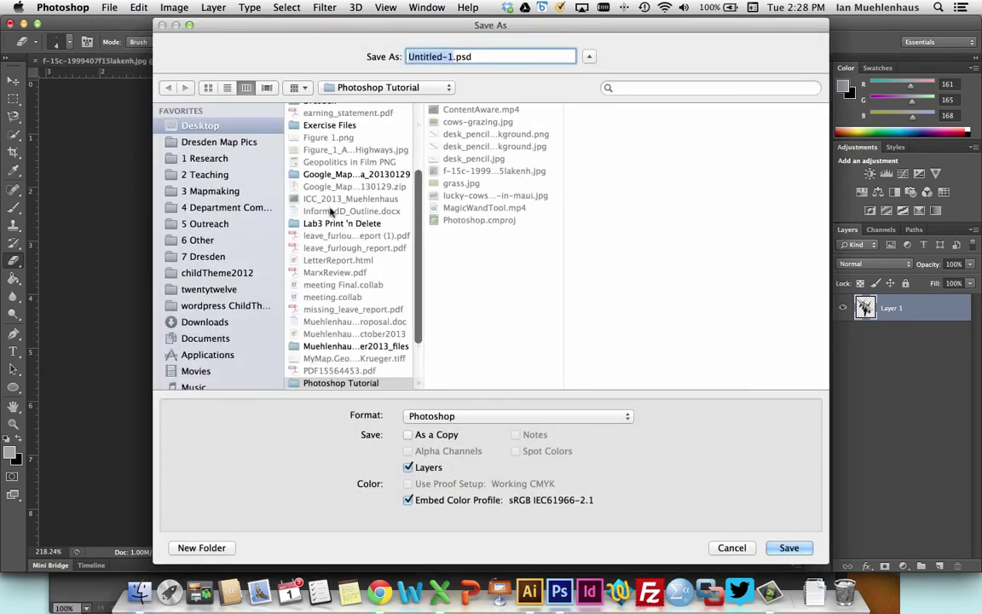
left_click(494, 417)
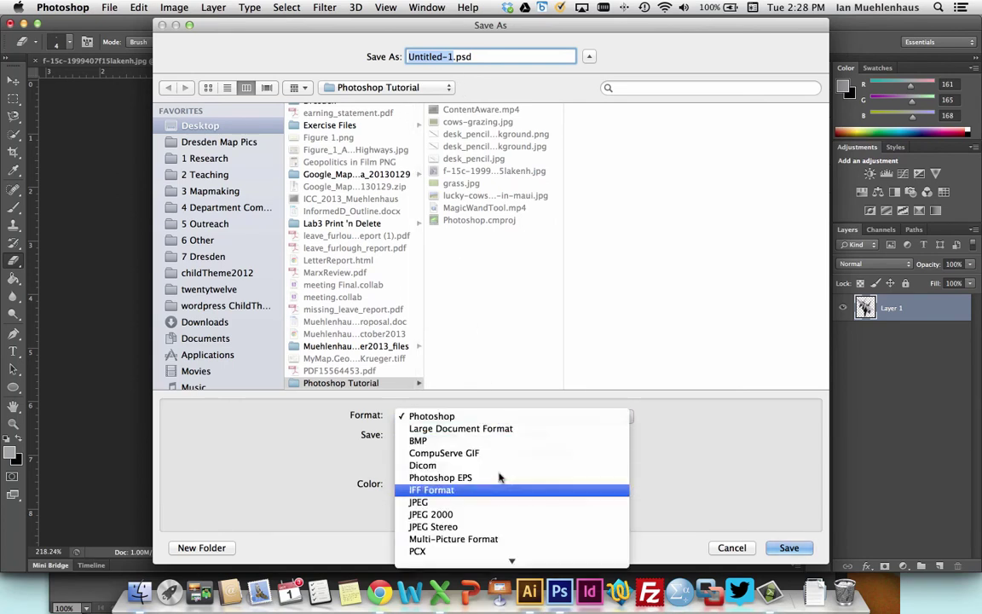
scroll(493, 514, "down", 5)
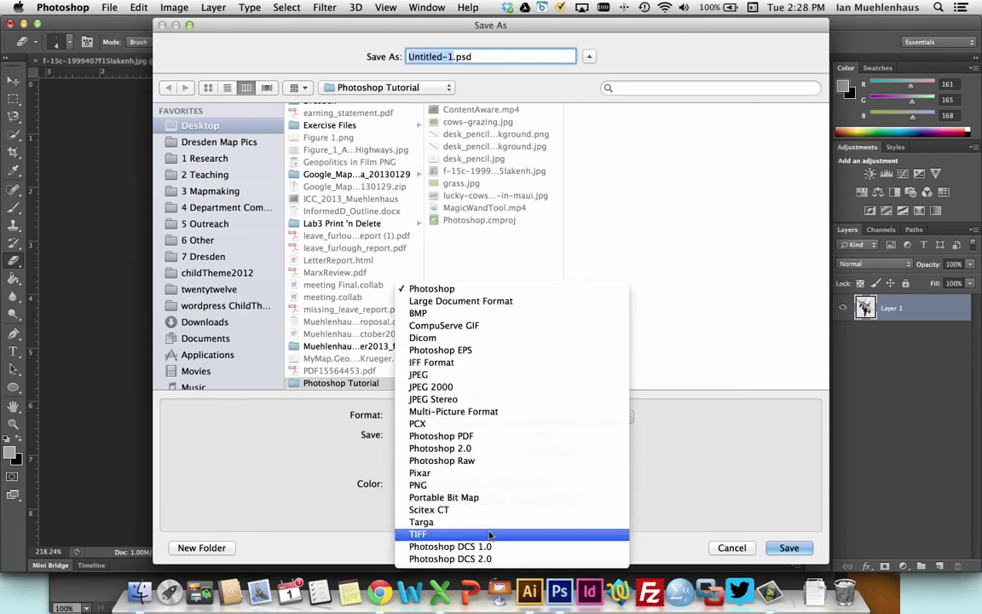
left_click(490, 535)
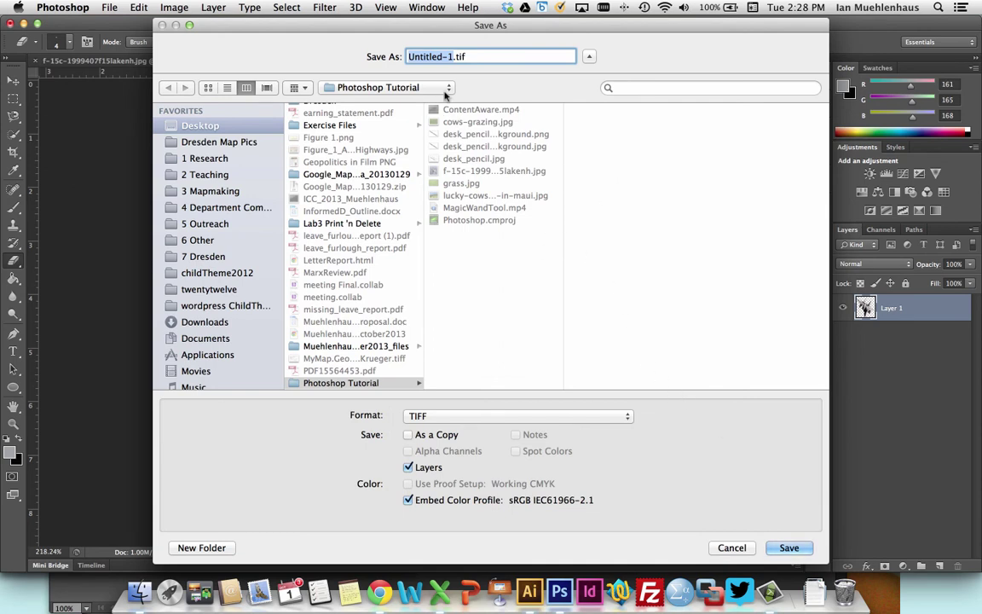
type("plane")
key("Return")
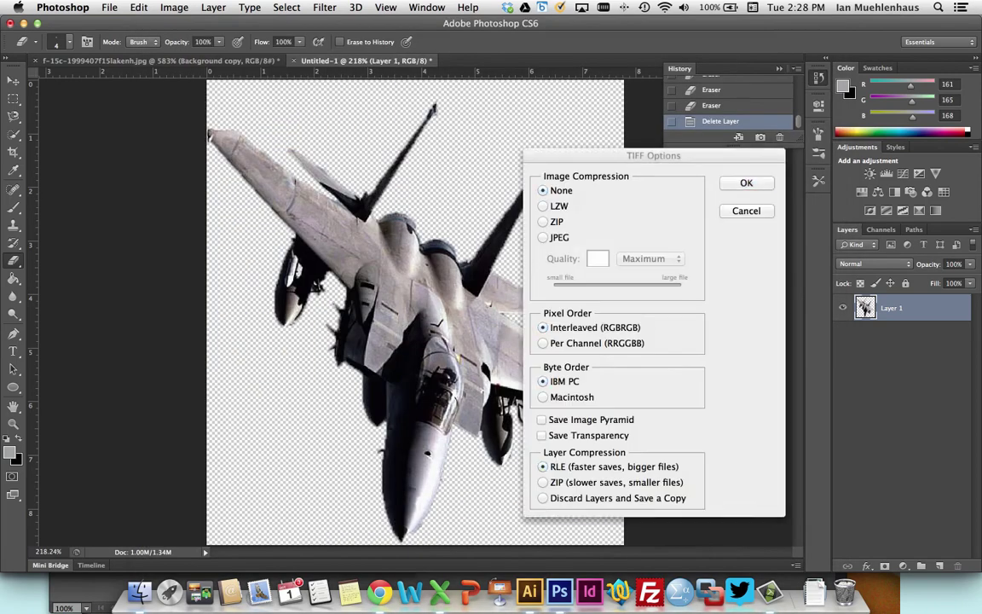
Set the TIFF image compression to LZW and complete the save with layers included
left_click(551, 210)
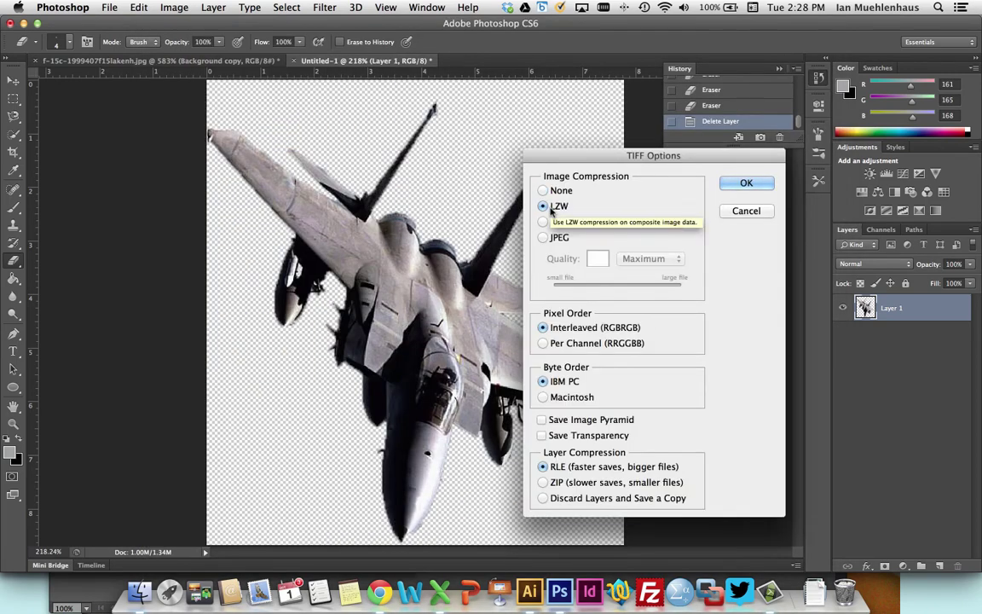
left_click_drag(682, 154, 819, 36)
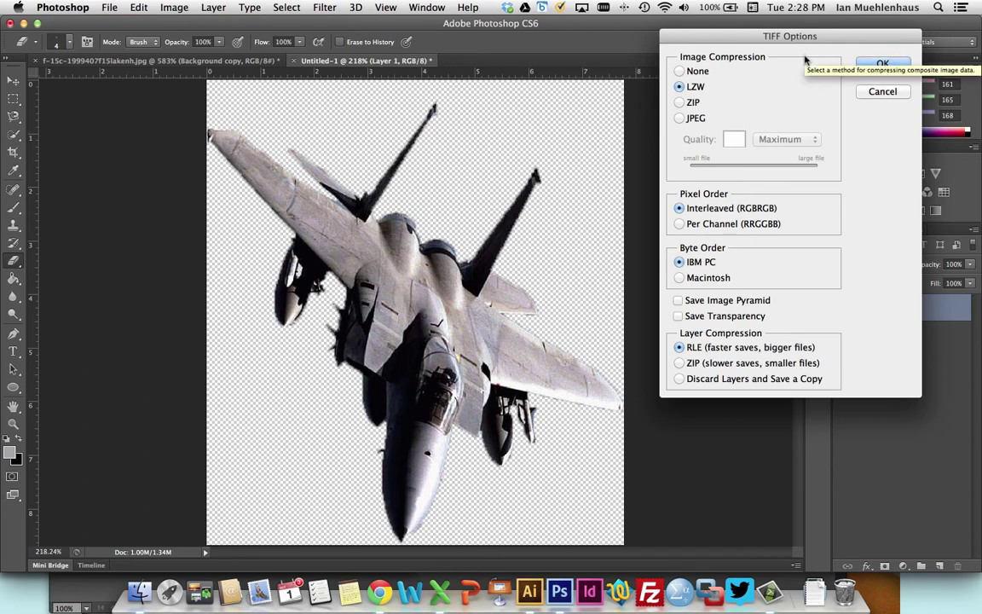
left_click(883, 65)
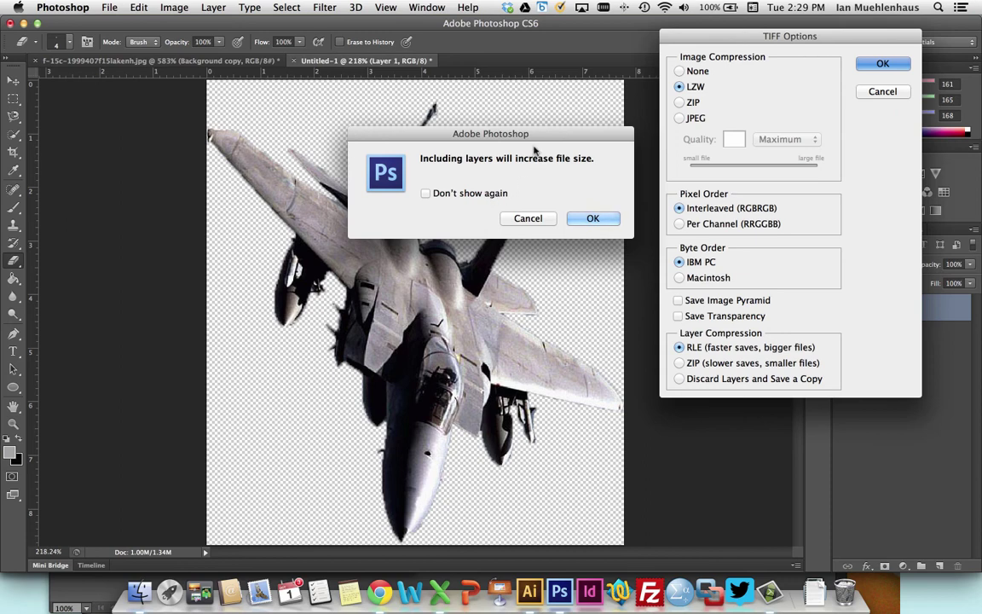
left_click_drag(500, 137, 497, 127)
left_click(588, 204)
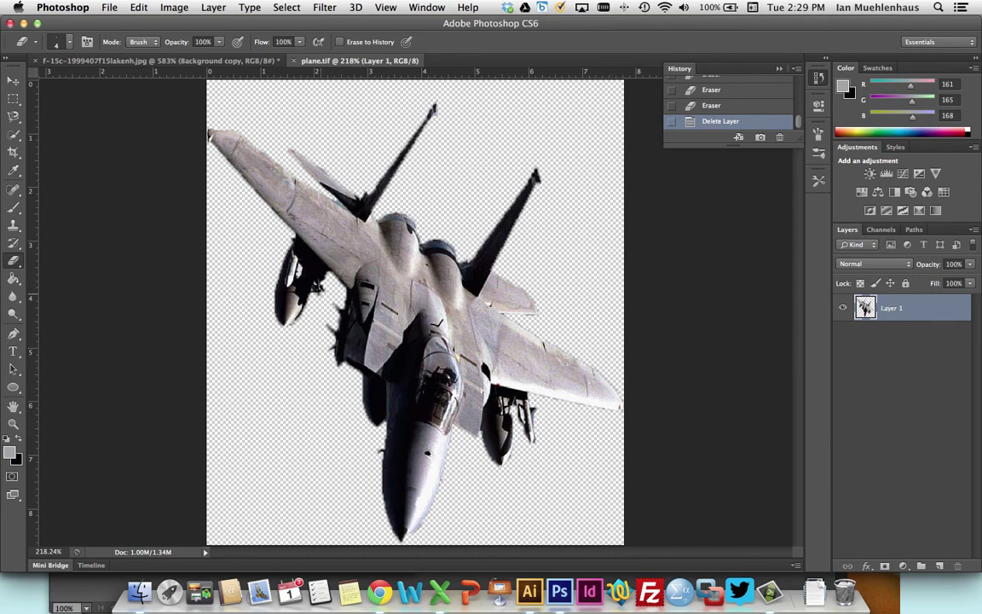
Switch to Illustrator and place plane.tif in the Indonesia_LocatorMap.svg document, converting its layers to objects
left_click(529, 591)
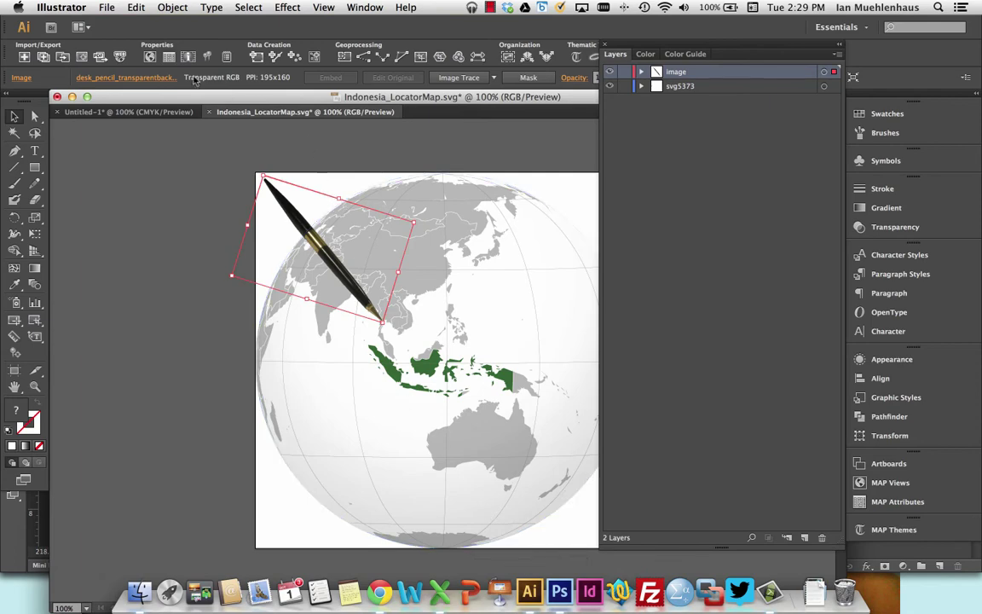
left_click(106, 7)
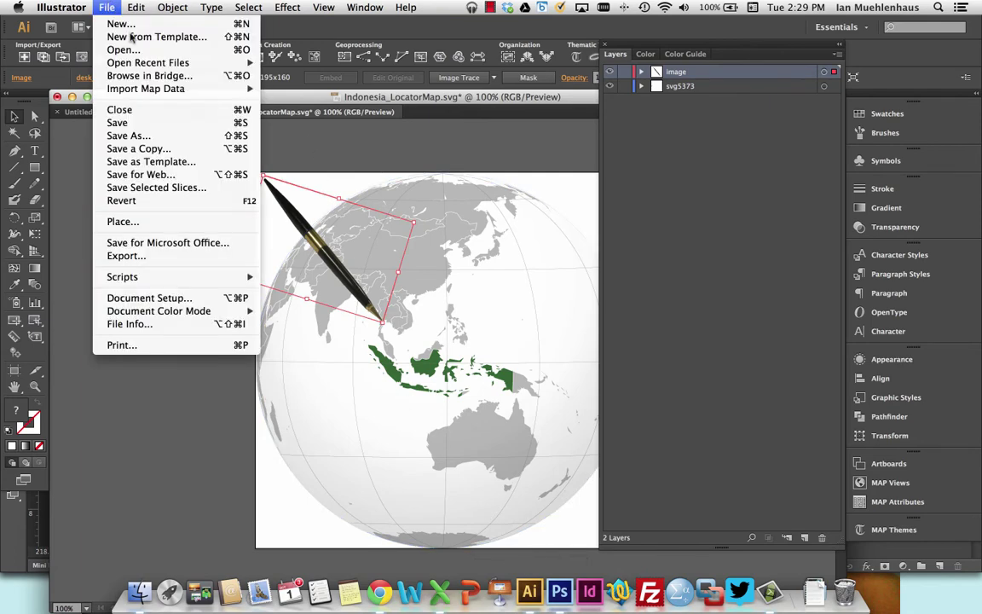
left_click(177, 223)
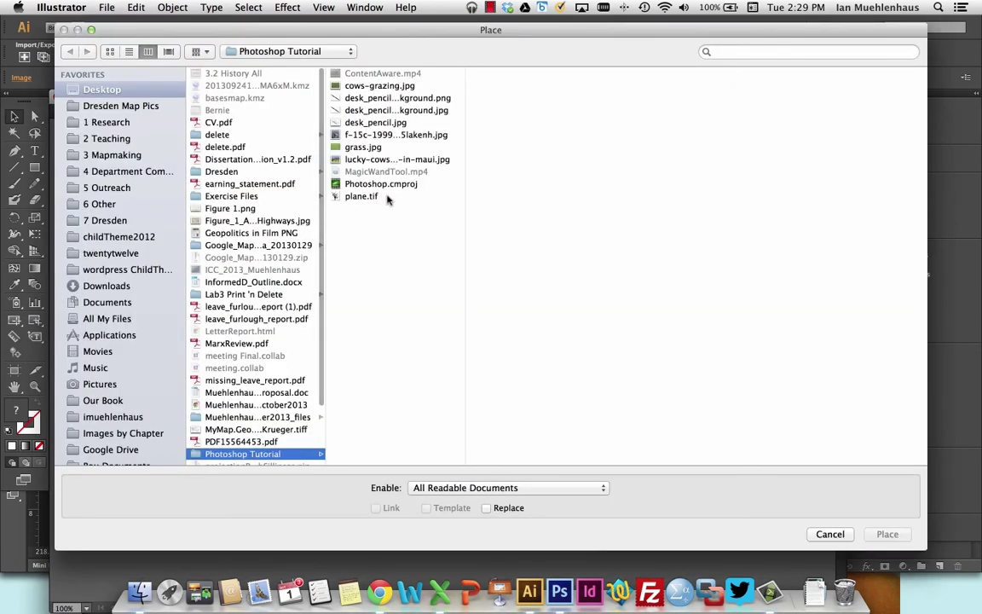
double_click(373, 197)
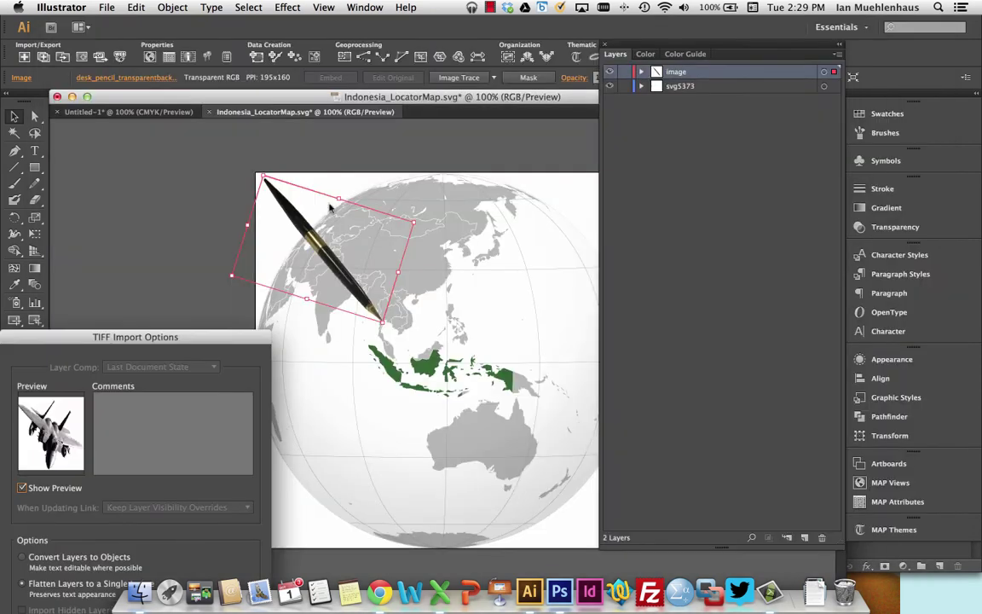
left_click_drag(116, 335, 133, 136)
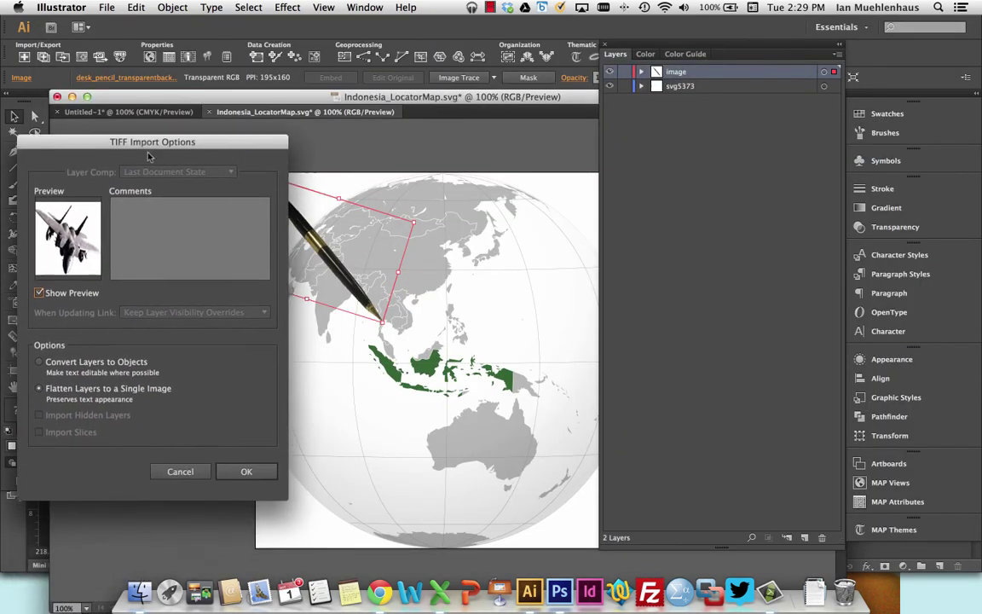
left_click(57, 362)
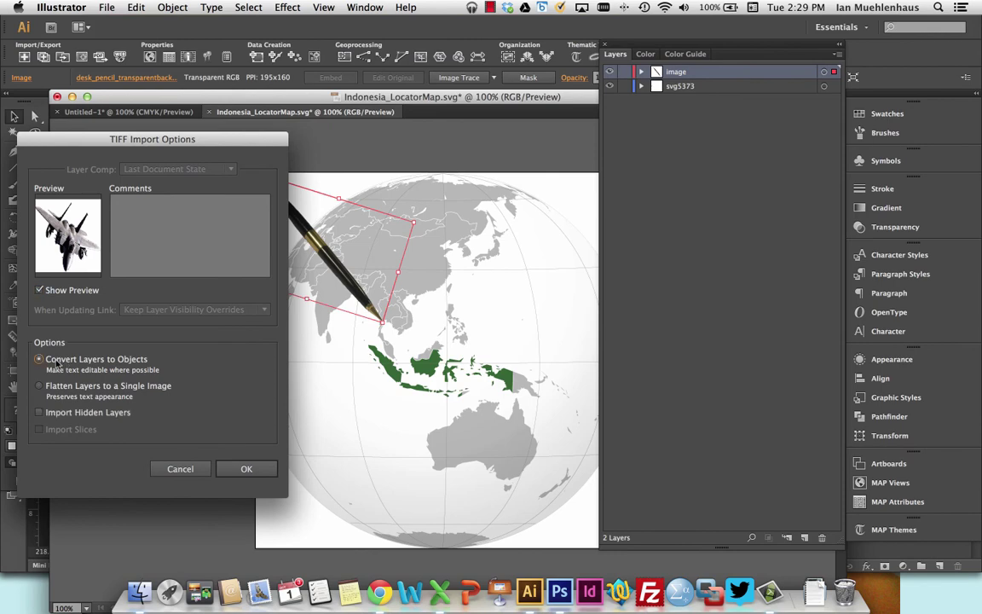
left_click(269, 472)
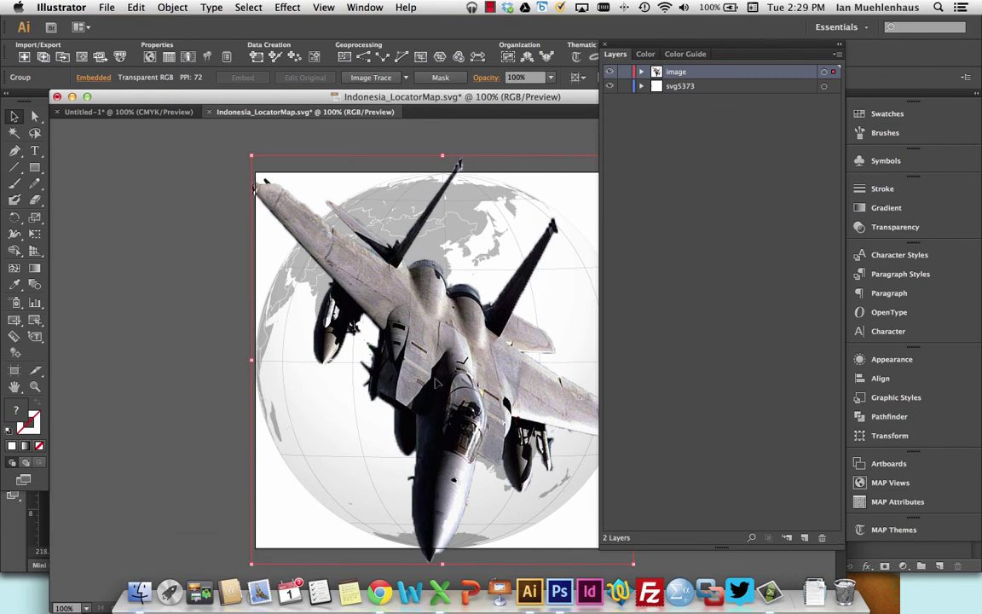
Scale the placed jet down over the globe and rotate it counterclockwise so its nose points toward the lower right
left_click_drag(253, 157, 424, 339)
left_click_drag(513, 414, 366, 268)
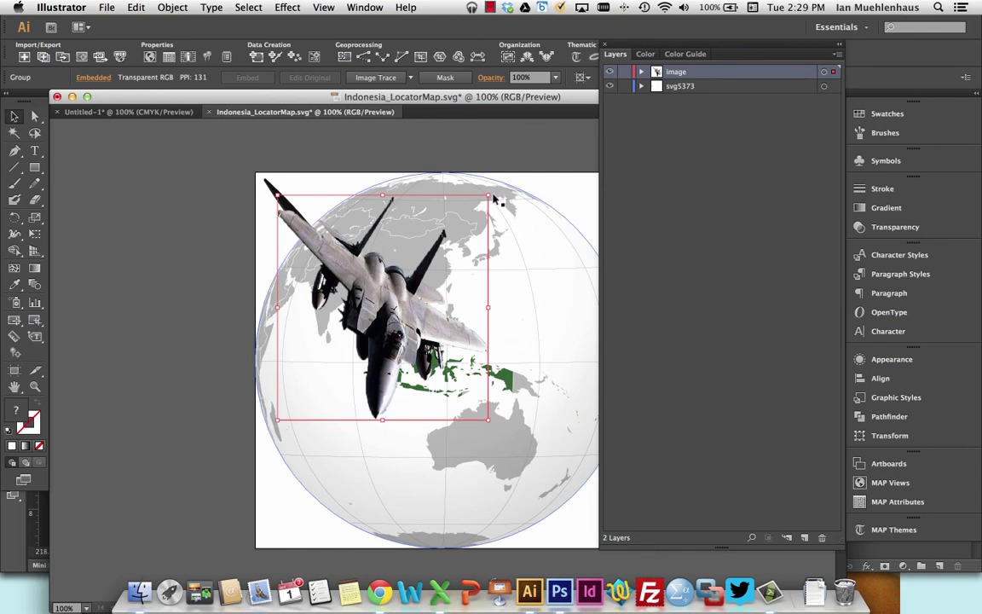
left_click_drag(495, 196, 350, 138)
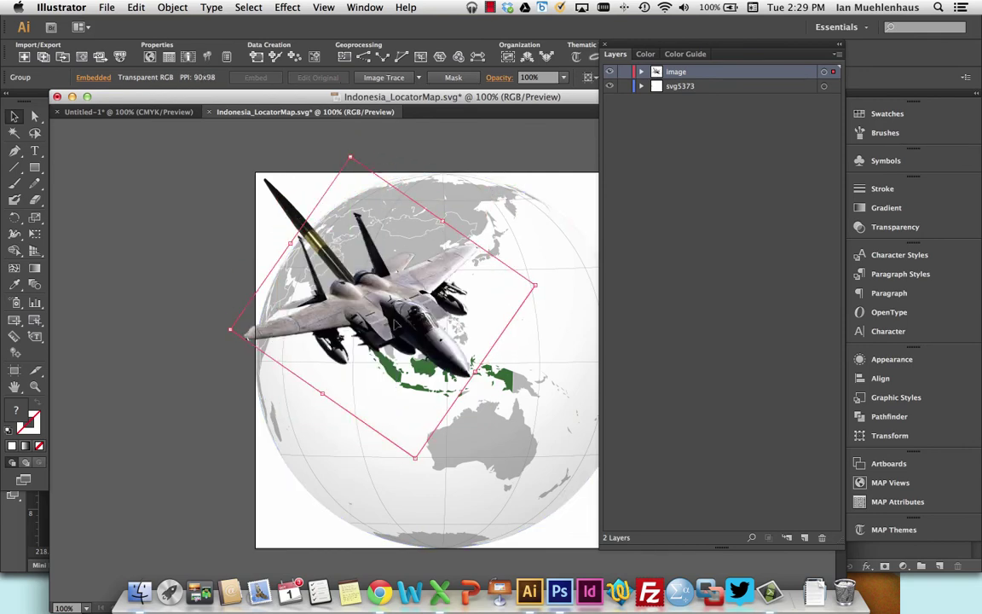
Rotate the jet slightly further counterclockwise and shrink it to sit over East Asia, just right of the pen
left_click_drag(394, 323, 419, 277)
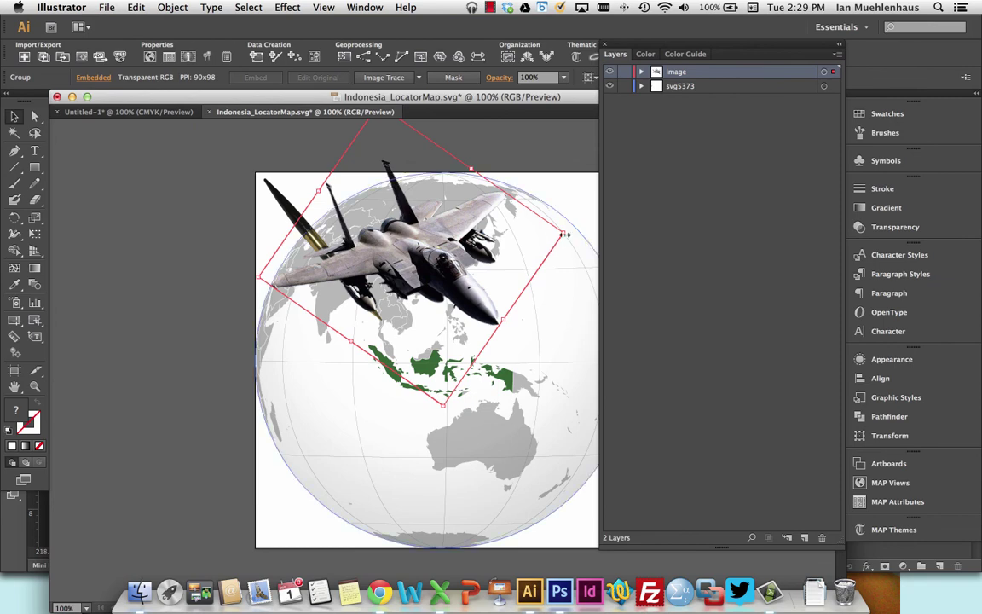
left_click_drag(571, 224, 571, 209)
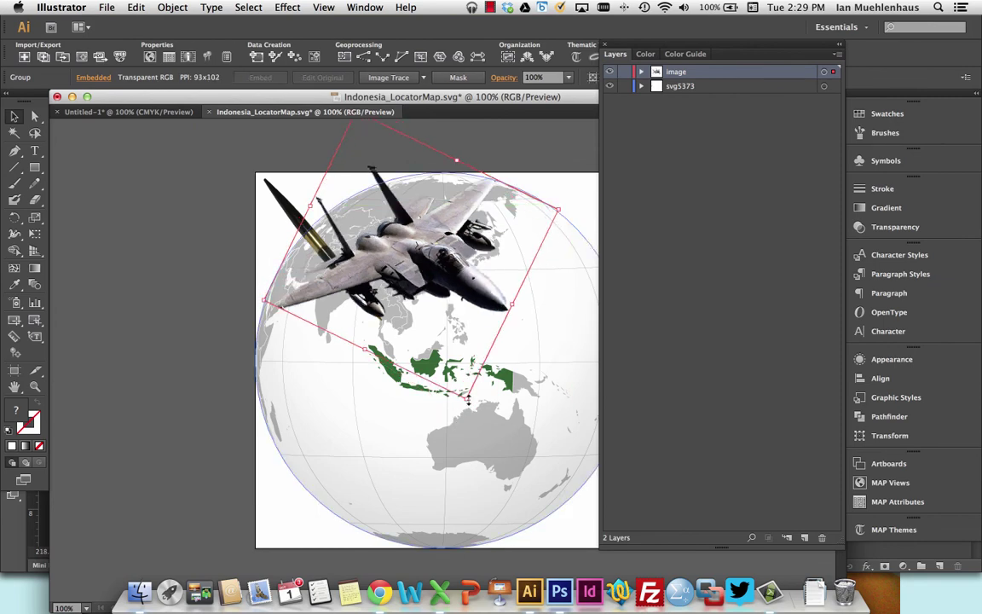
left_click_drag(468, 399, 431, 308)
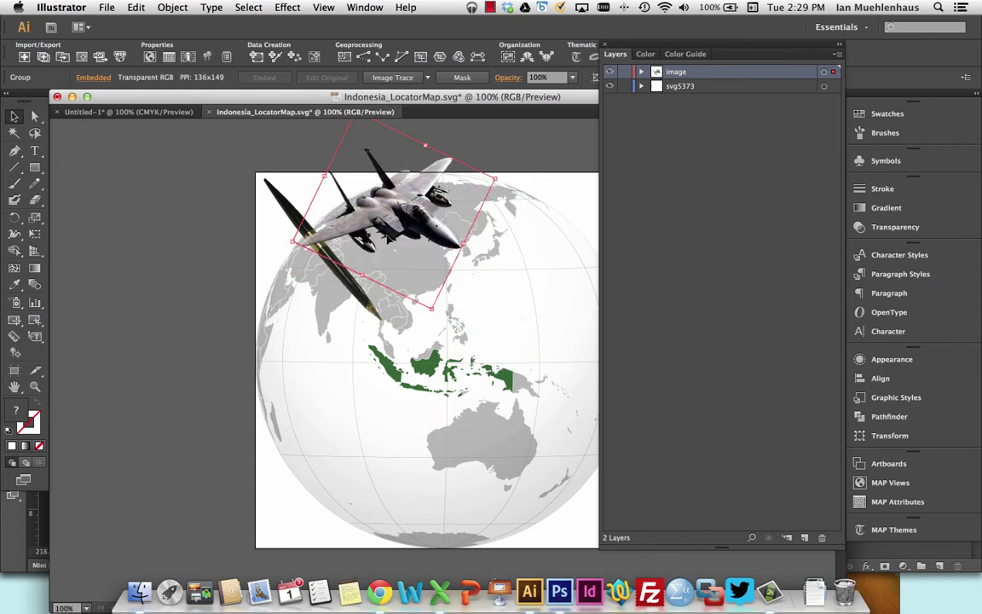
left_click_drag(388, 239, 458, 273)
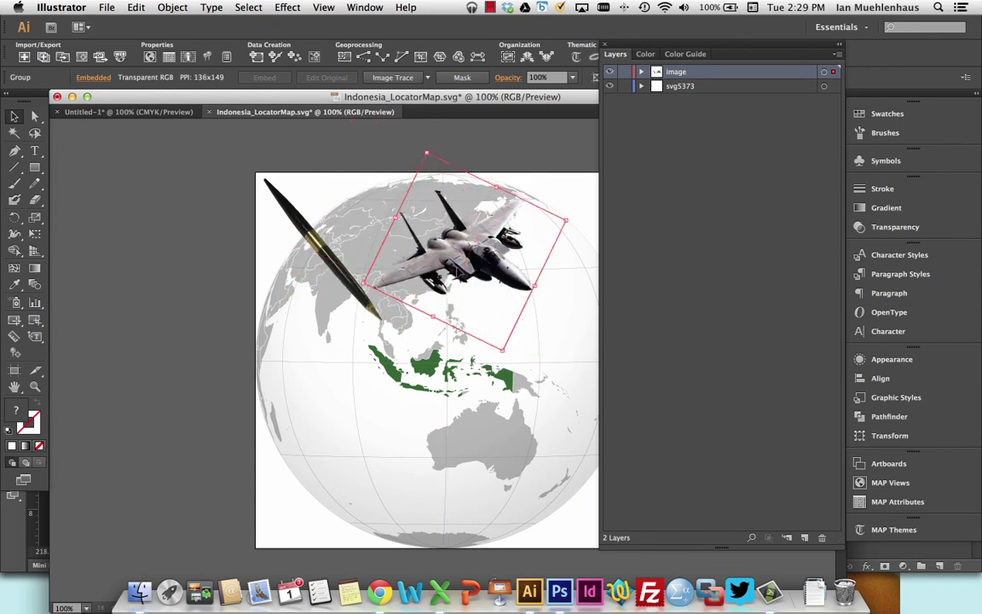